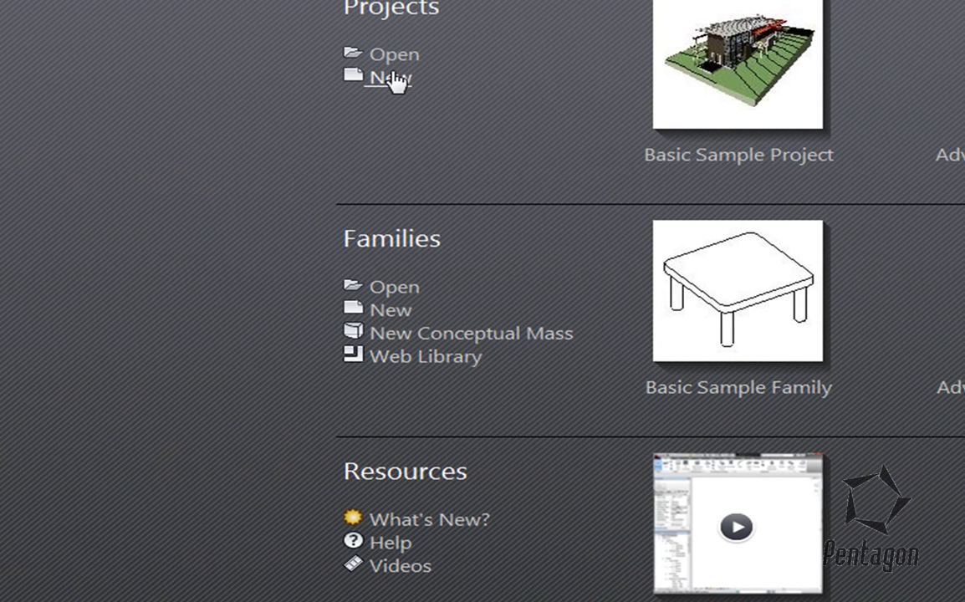
Create a new blank project (Project6) from the Recent Files start screen
click(390, 75)
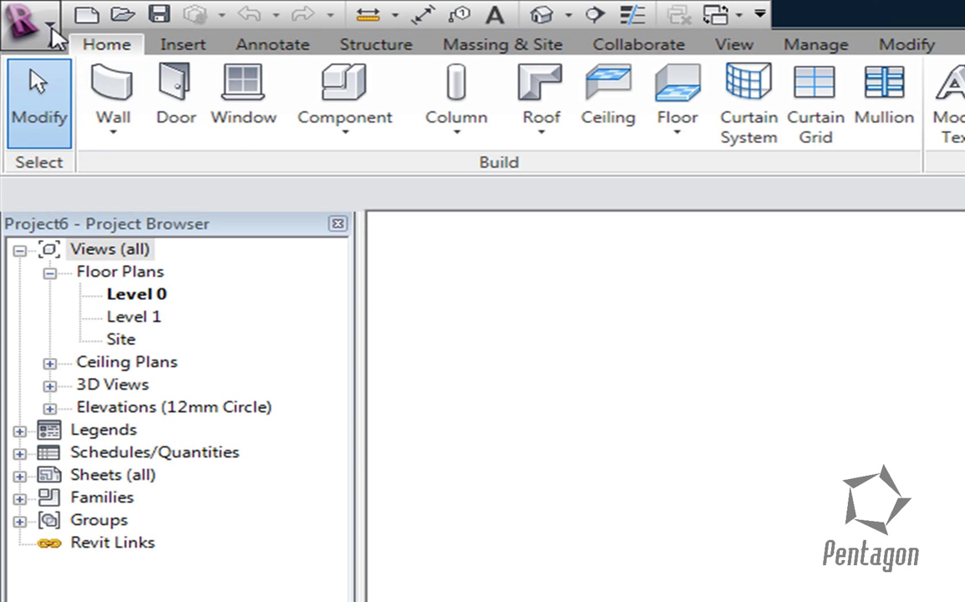
click(52, 35)
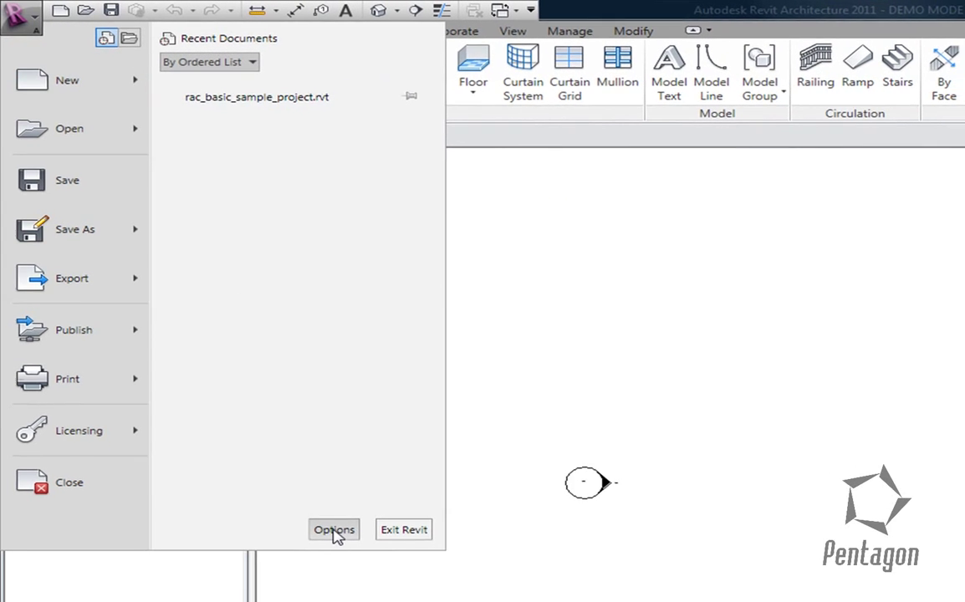
click(339, 537)
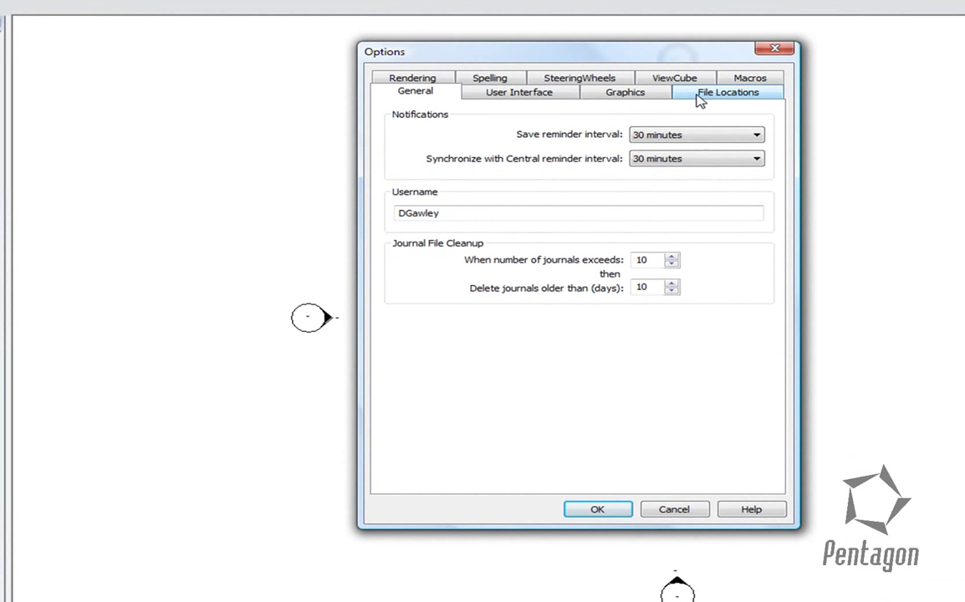
click(701, 94)
drag(432, 134, 694, 142)
drag(586, 133, 682, 140)
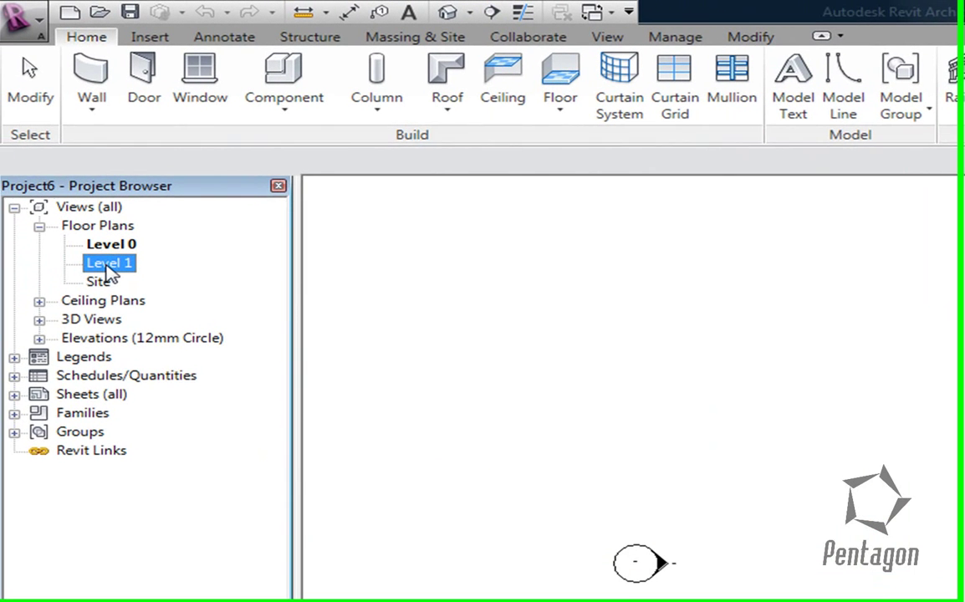
Expand Elevations and open the East, North, South and West views, ending on West
click(42, 342)
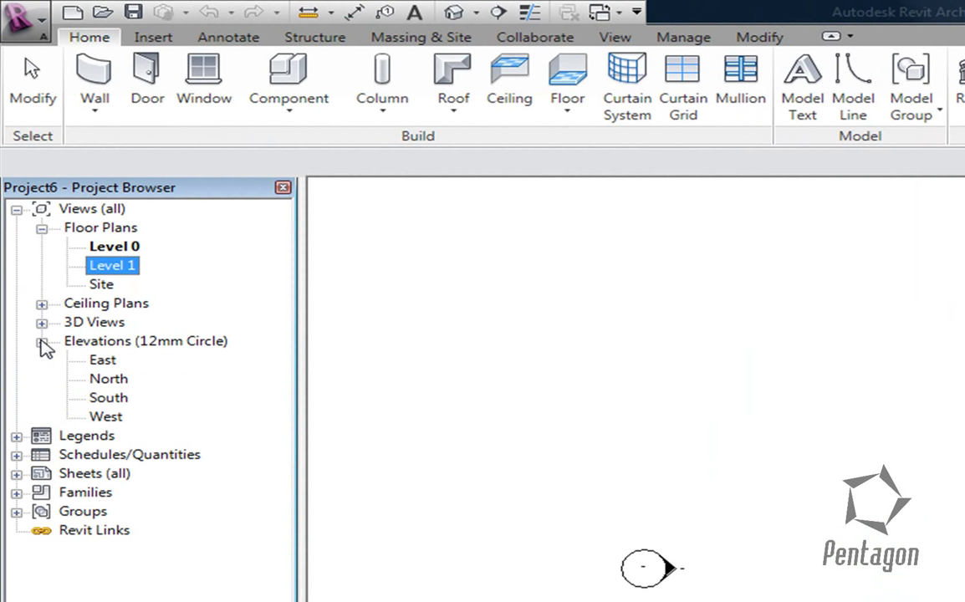
double_click(103, 361)
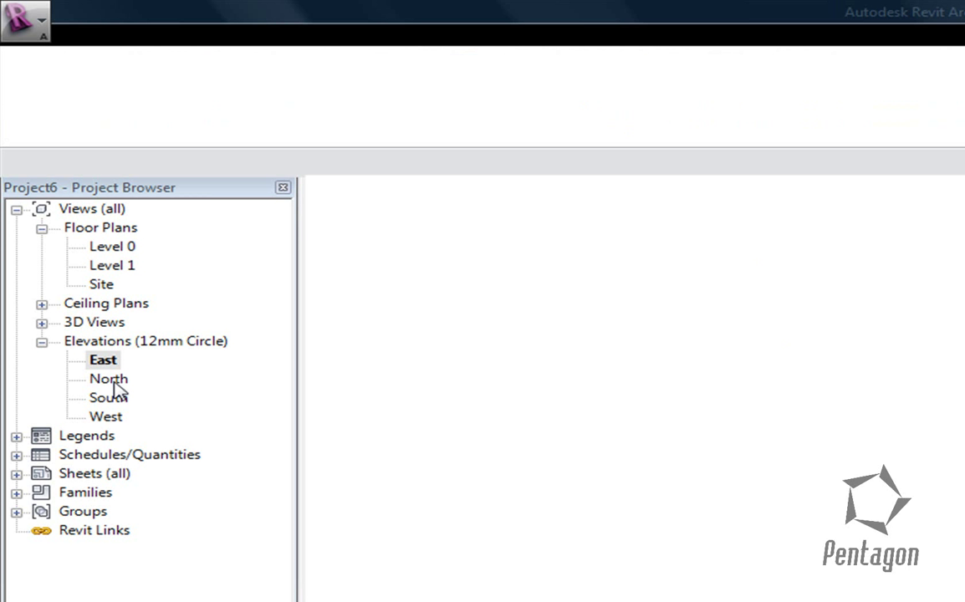
double_click(111, 381)
double_click(109, 398)
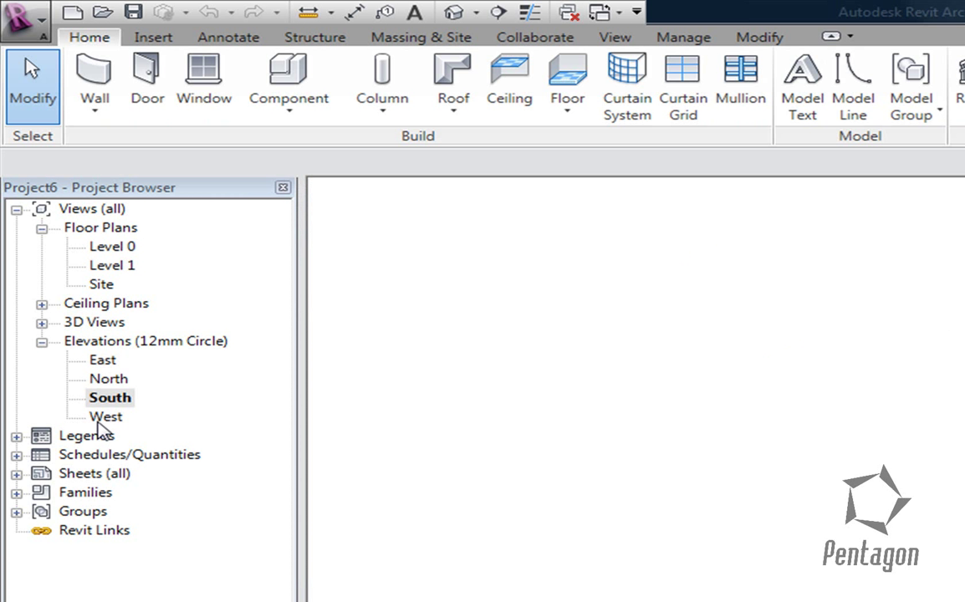
double_click(105, 416)
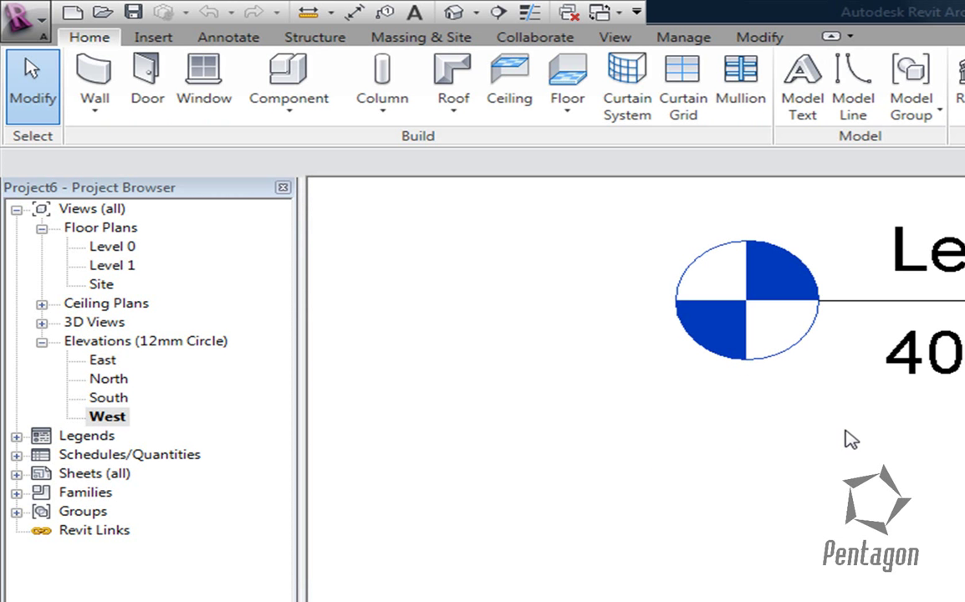
scroll(849, 444, down, 2)
middle_drag(908, 534, 876, 564)
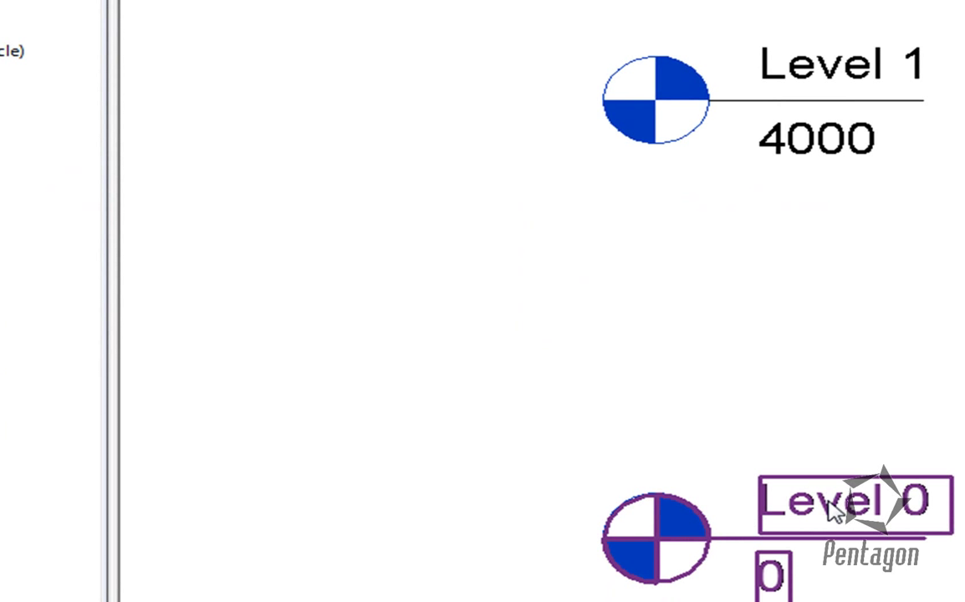
Rename Level 0 to 'Ground Floor' and rename its corresponding floor plan view too
click(834, 512)
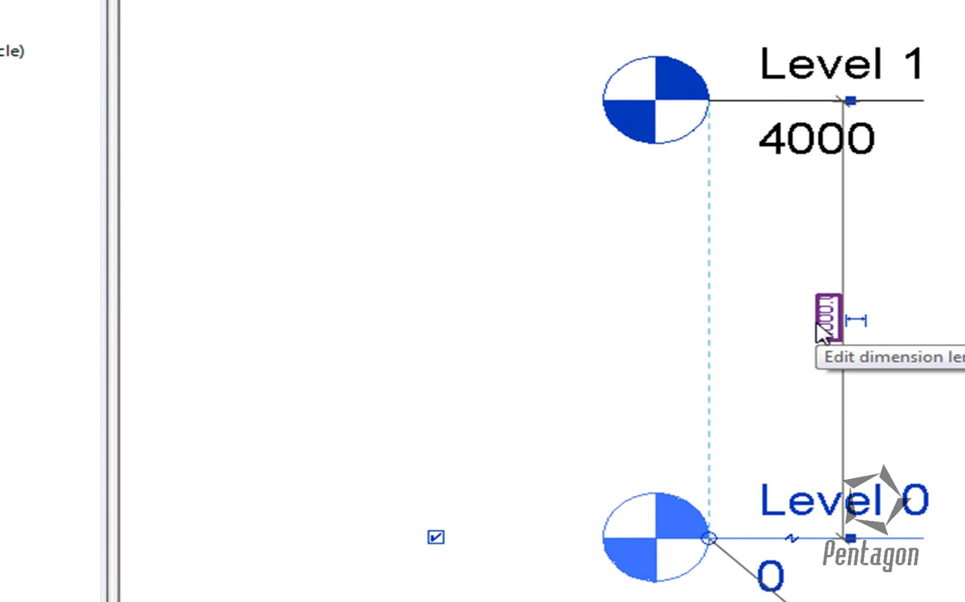
click(811, 510)
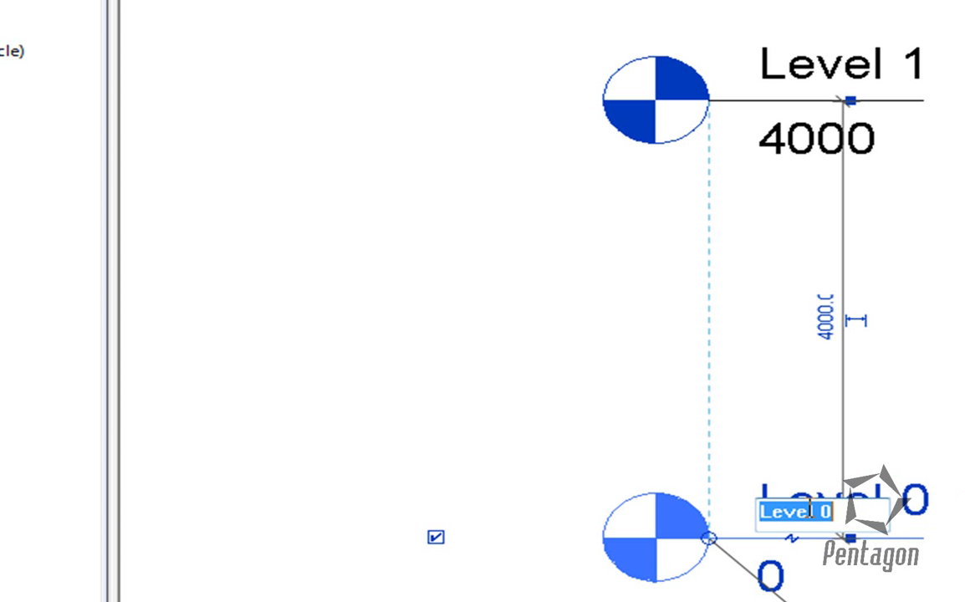
text(Groun)
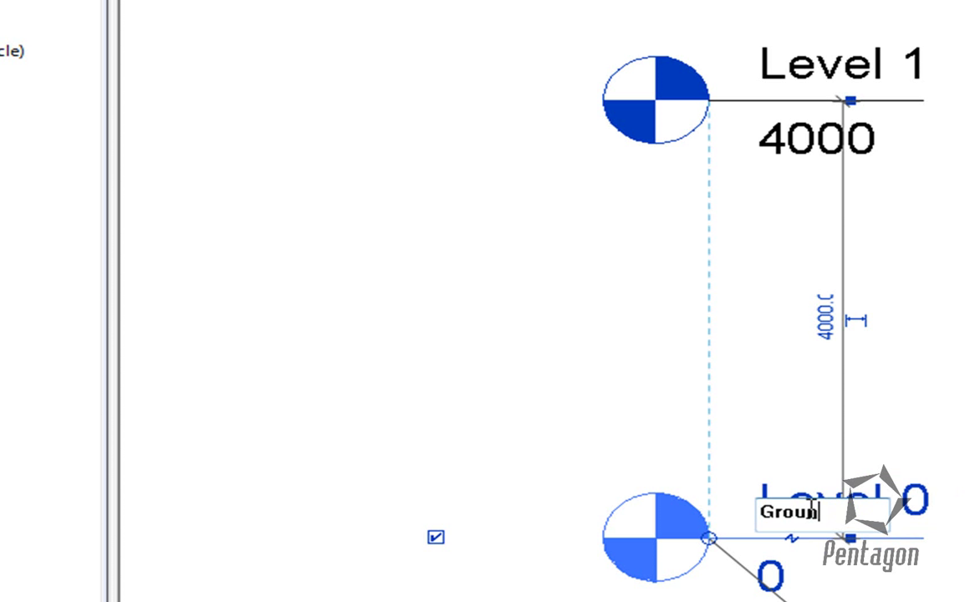
text(d Floor)
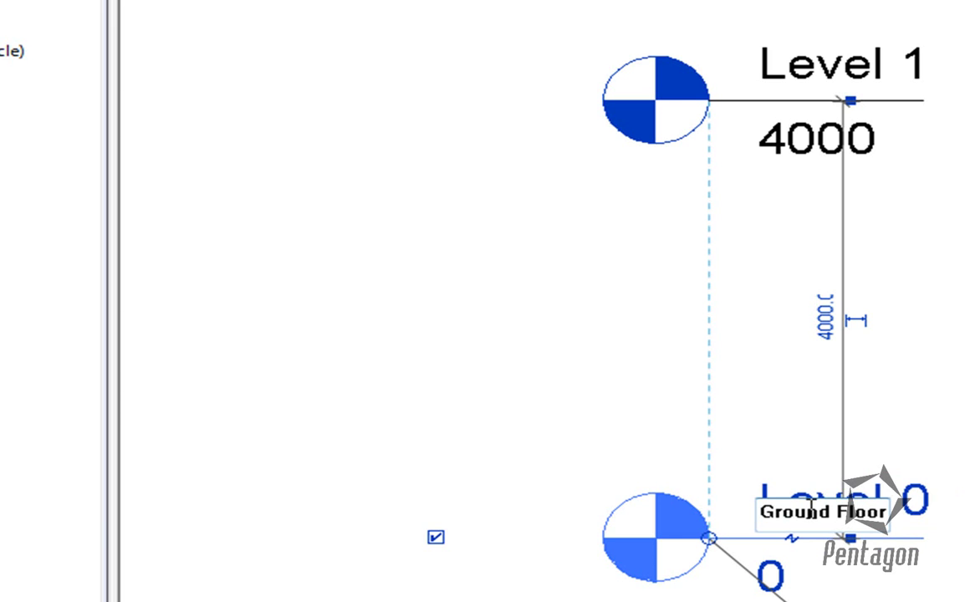
key(Return)
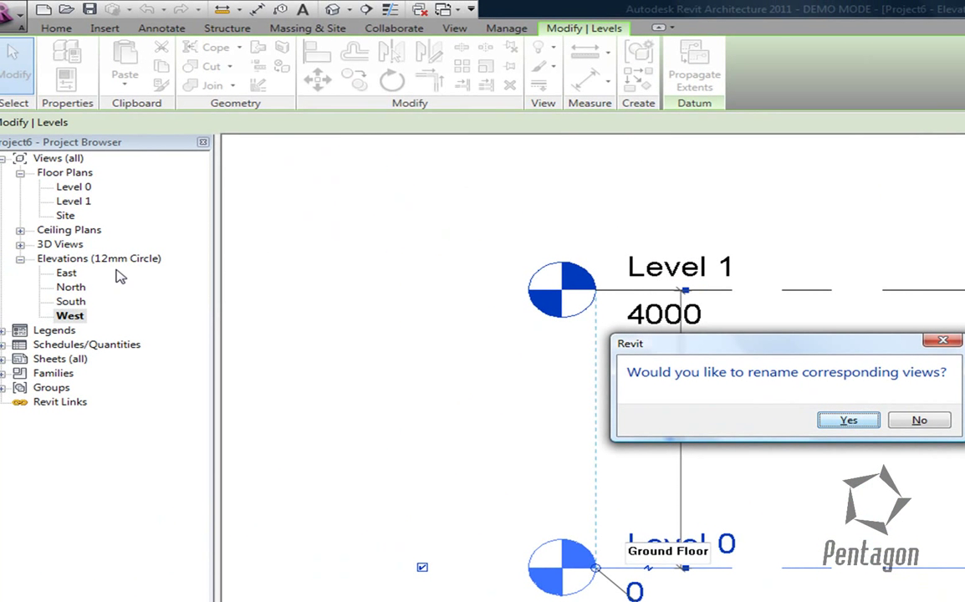
click(848, 420)
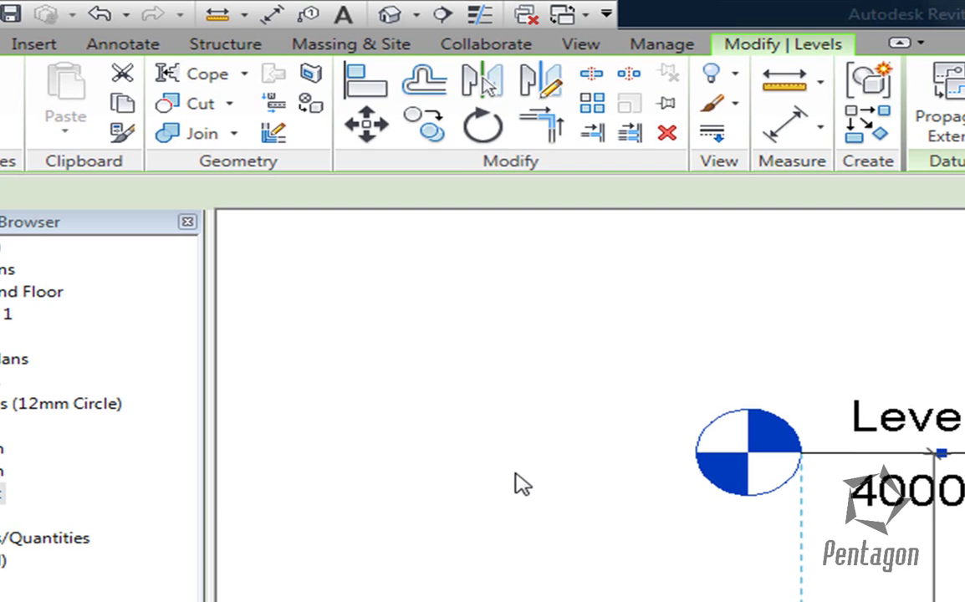
click(427, 312)
click(880, 456)
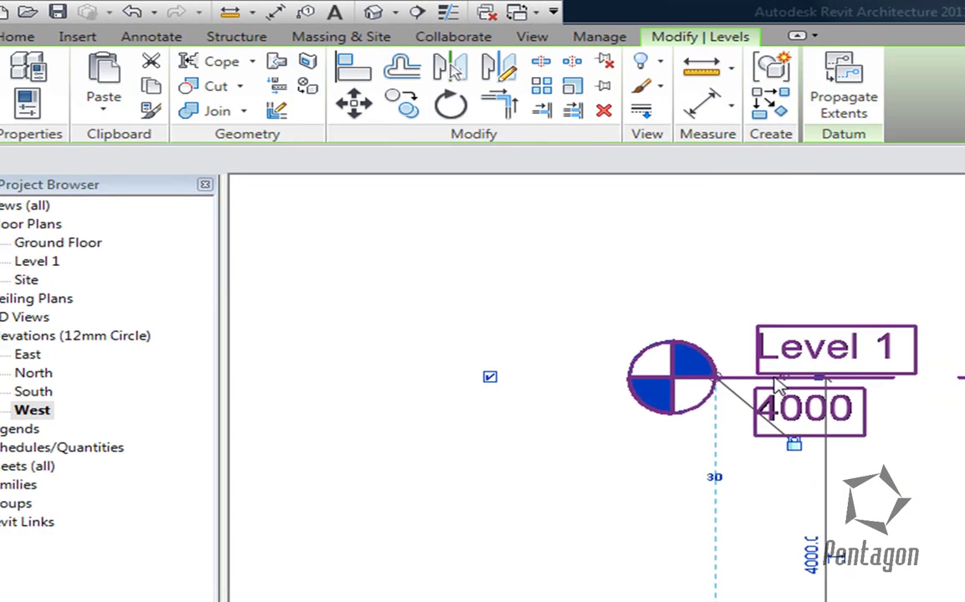
key(Escape)
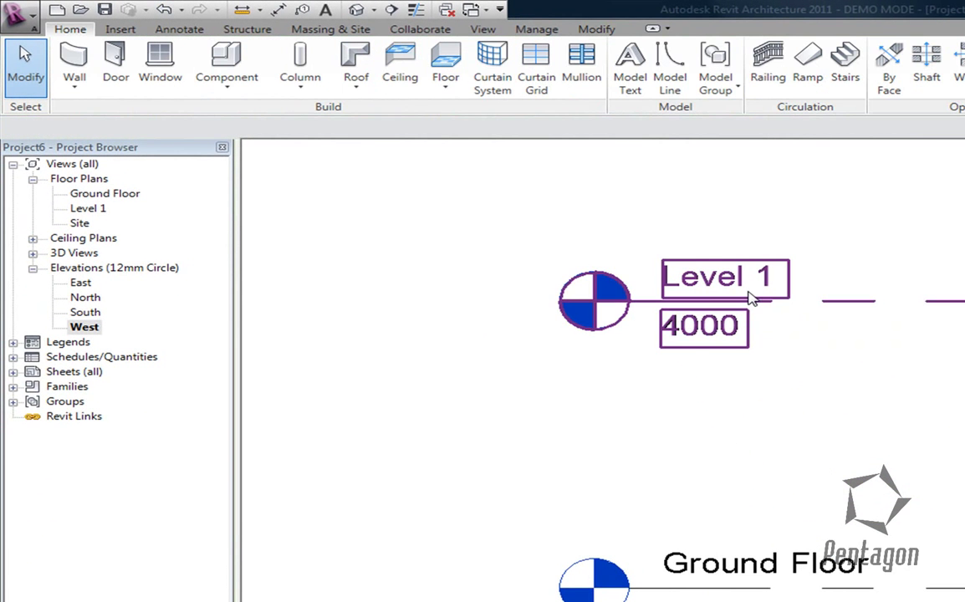
click(753, 303)
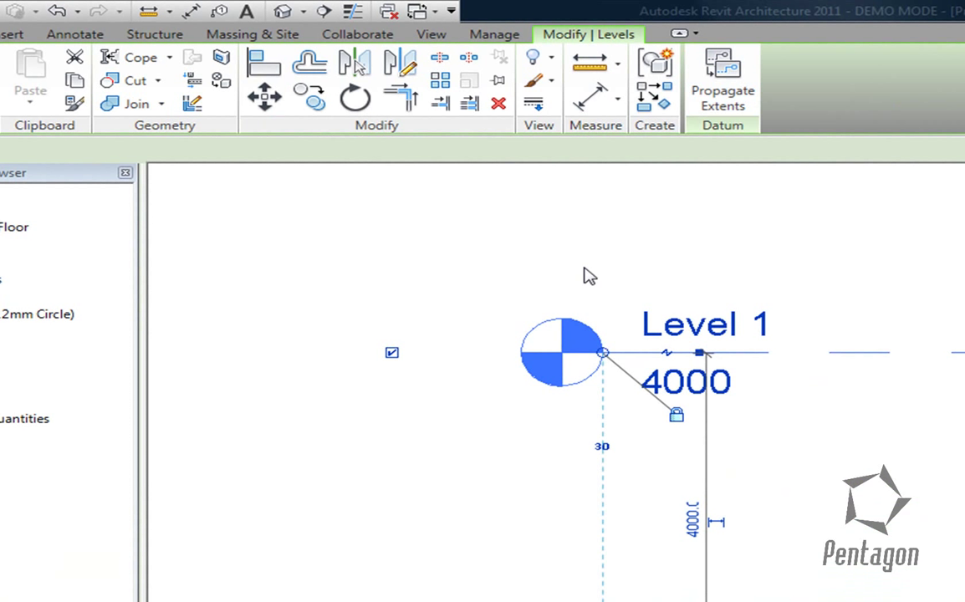
click(747, 450)
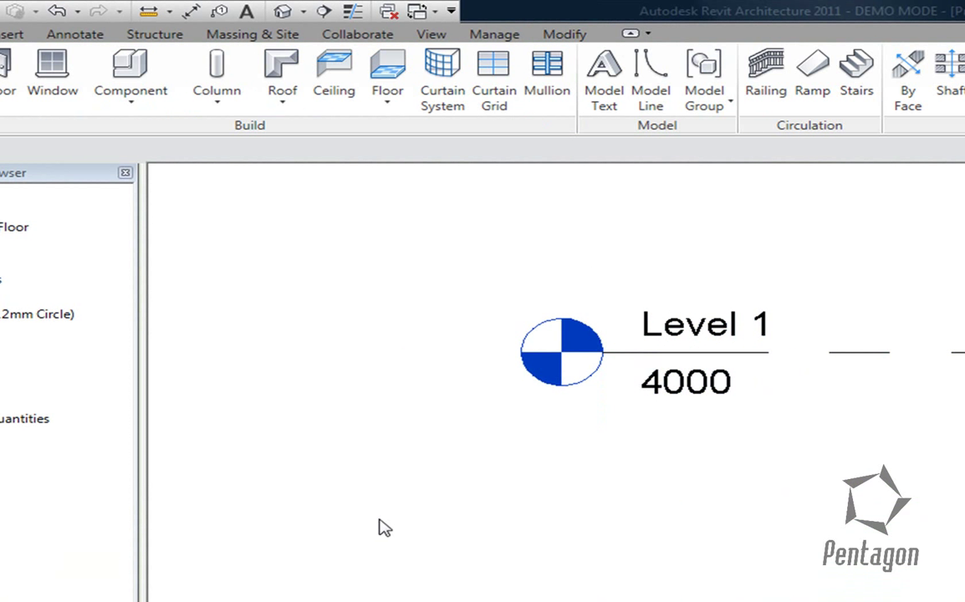
Turn on the Properties palette from View > User Interface and select Level 1
click(432, 33)
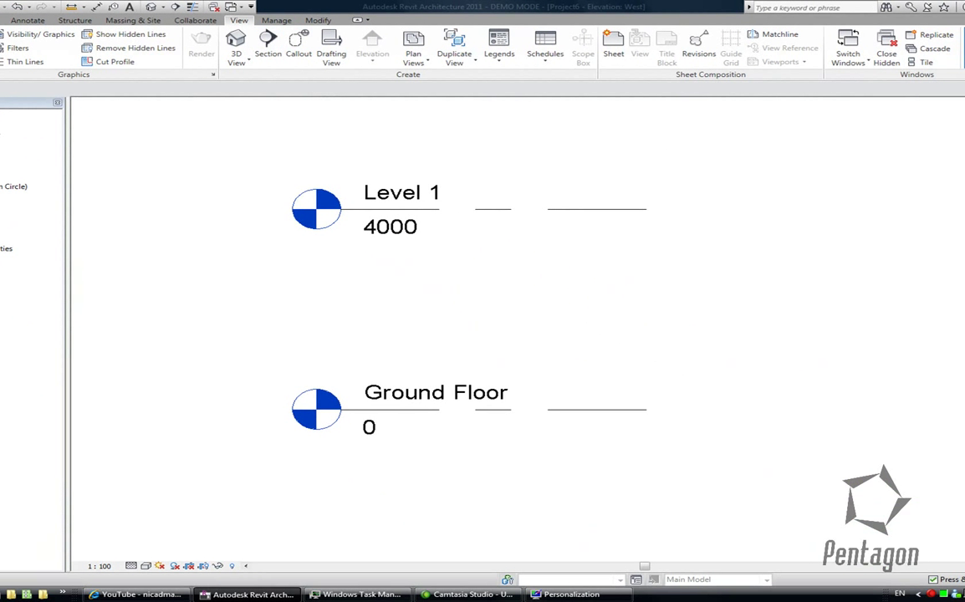
click(962, 50)
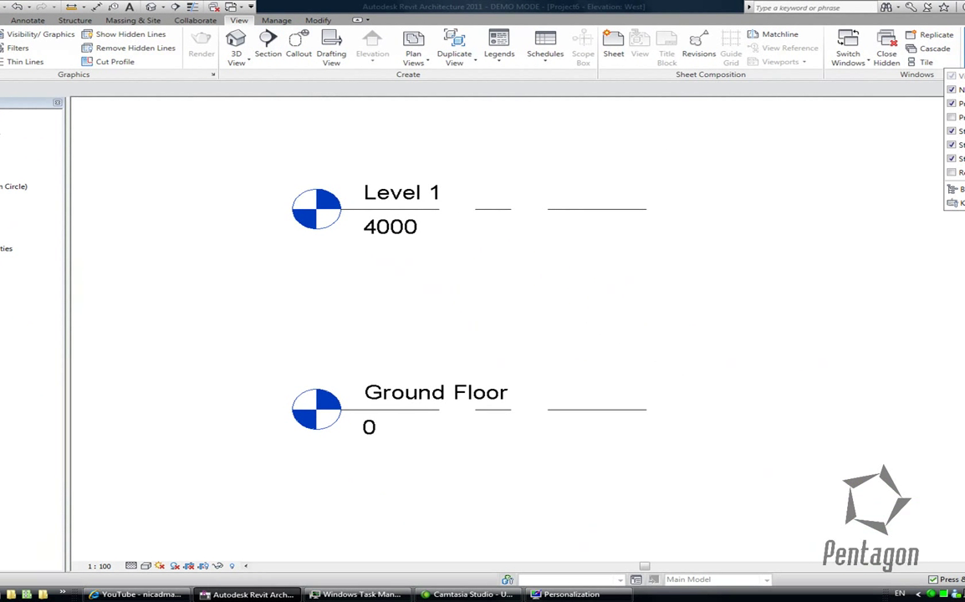
click(952, 121)
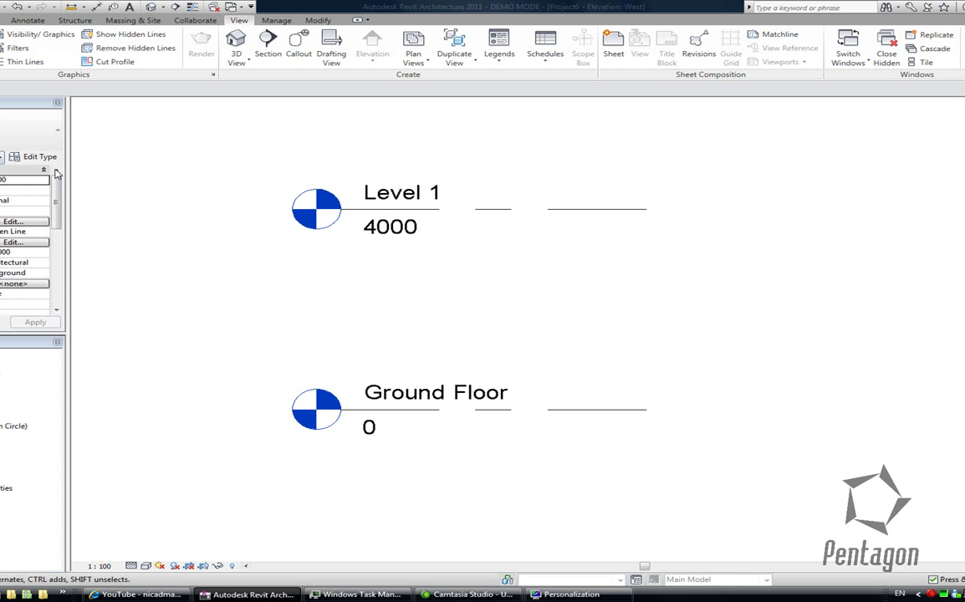
click(446, 214)
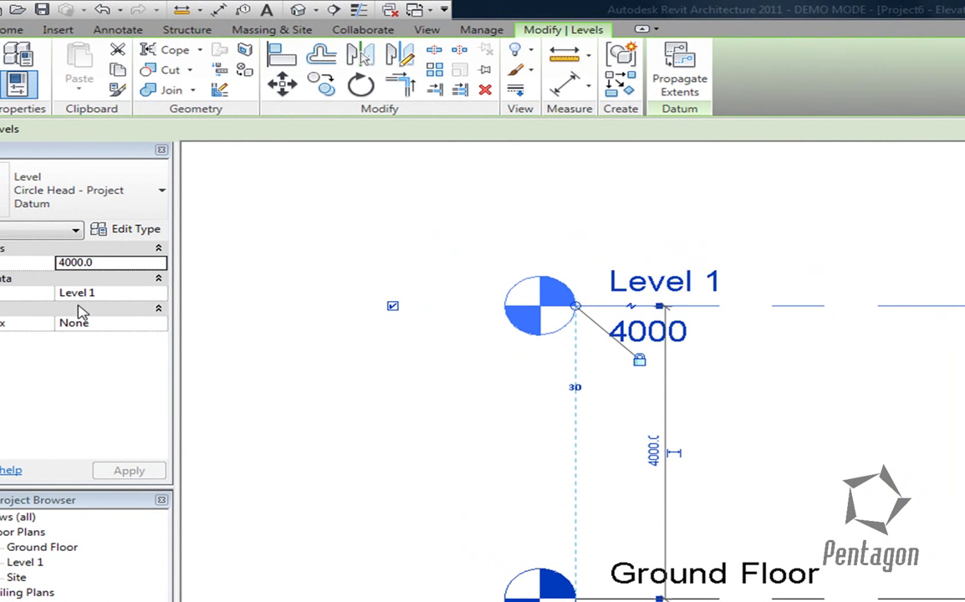
Set Level 1's elevation to 2650 and rename it 'First Floor' along with its views
click(105, 263)
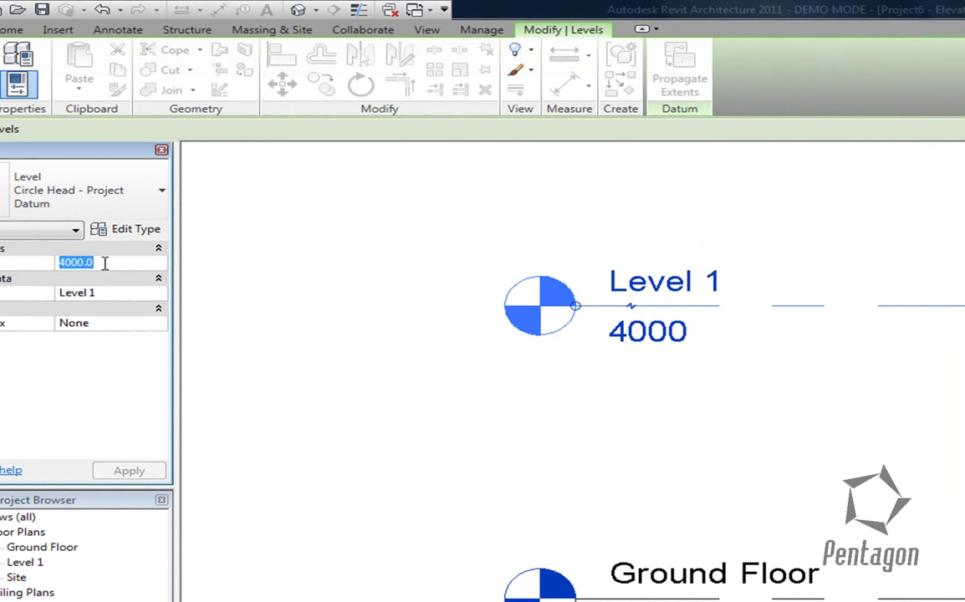
text(265)
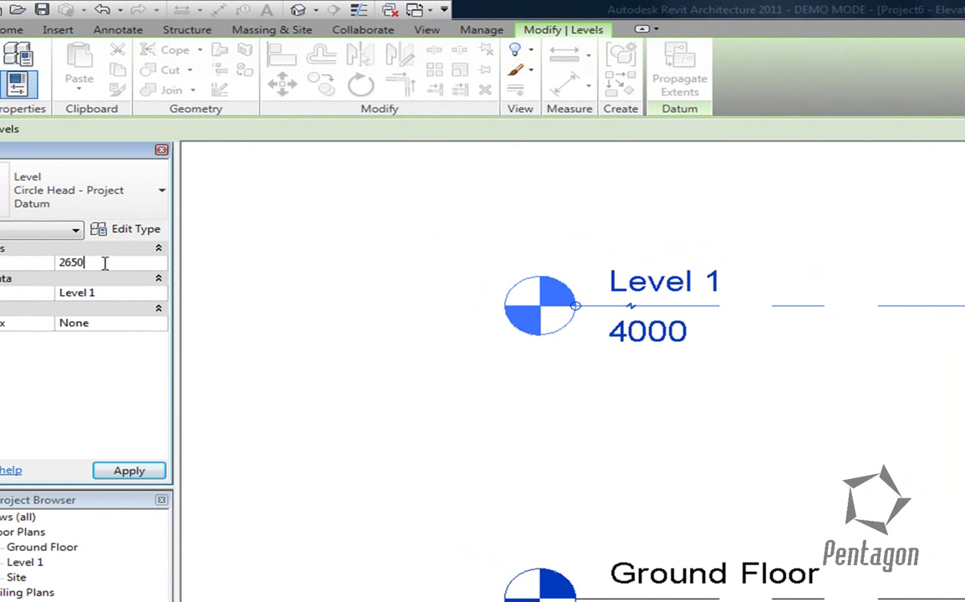
text(0)
key(Return)
click(107, 293)
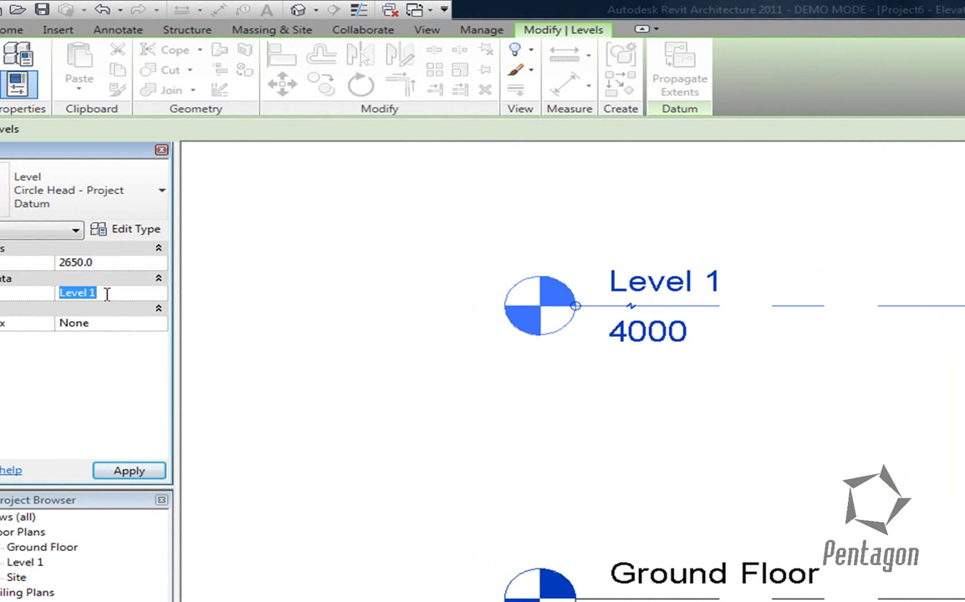
text(First Floor)
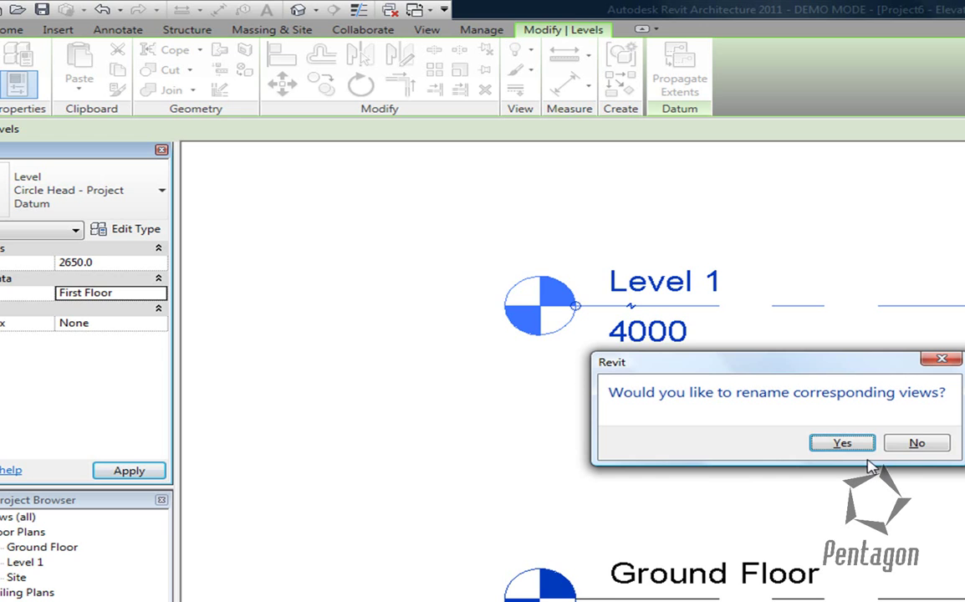
click(782, 442)
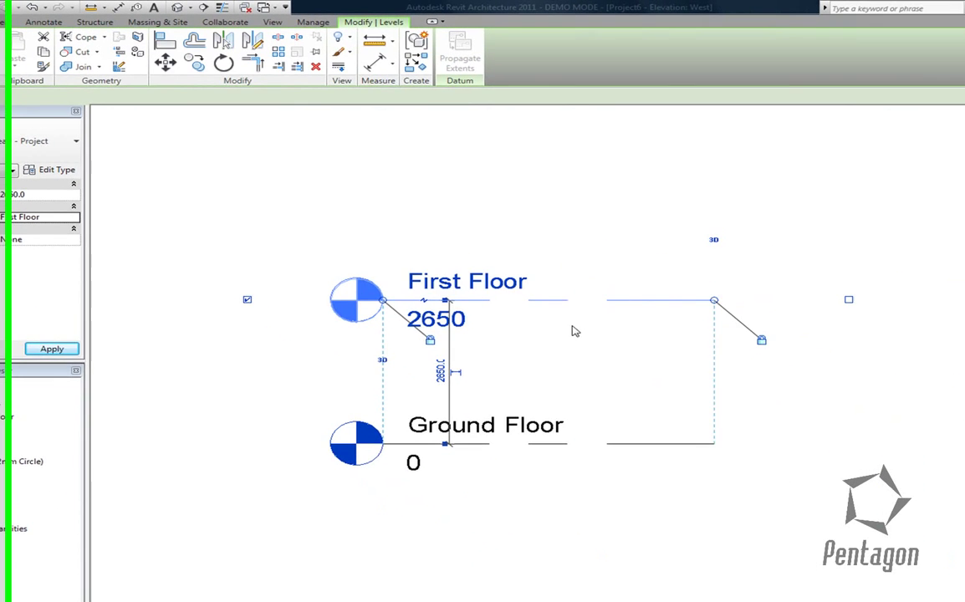
click(218, 524)
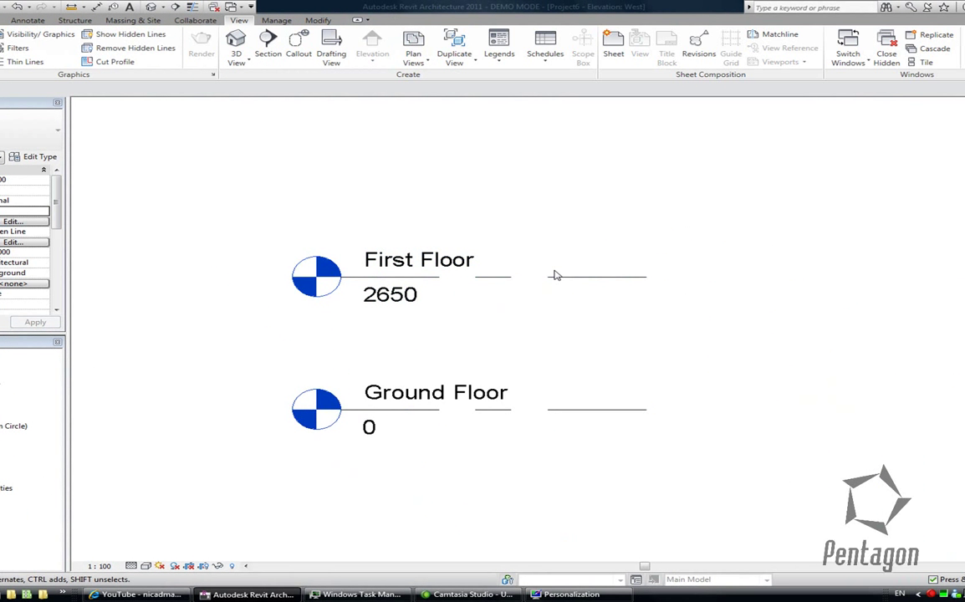
scroll(556, 275, down, 3)
middle_drag(454, 338, 413, 355)
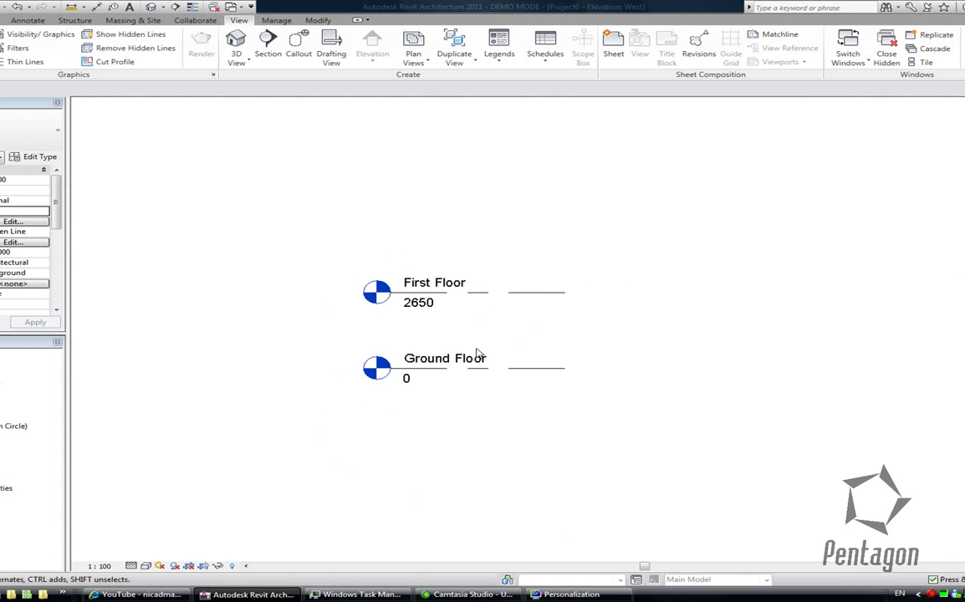
scroll(413, 355, down, 1)
Draw a new level, Level 2, at elevation 5250 above First Floor
key(alt+h)
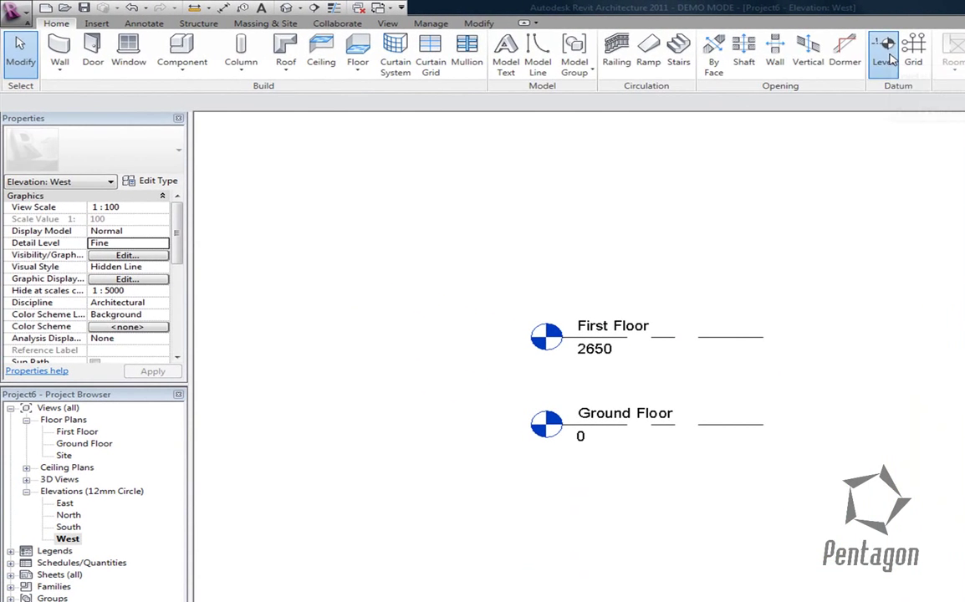
click(887, 52)
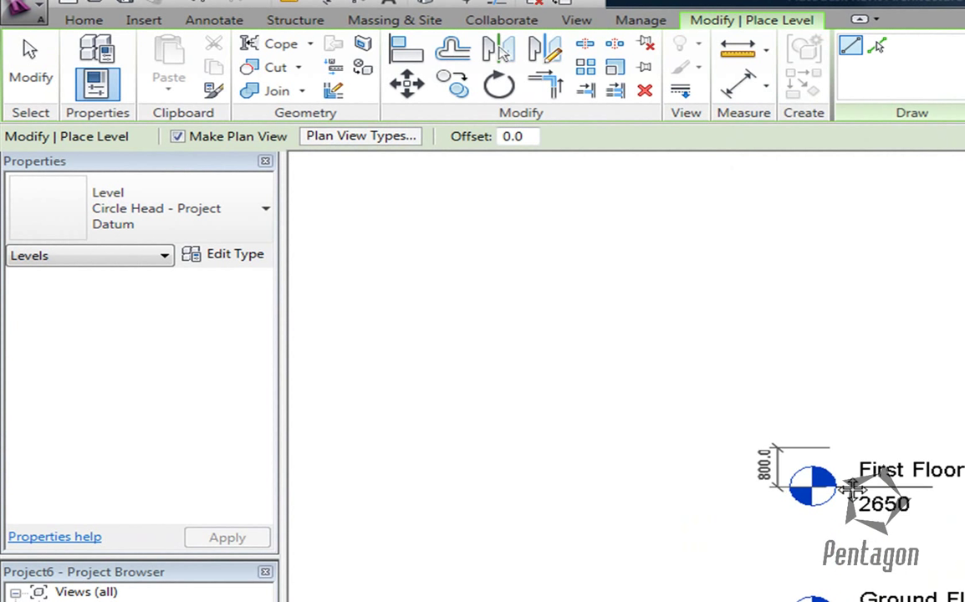
scroll(826, 520, up, 3)
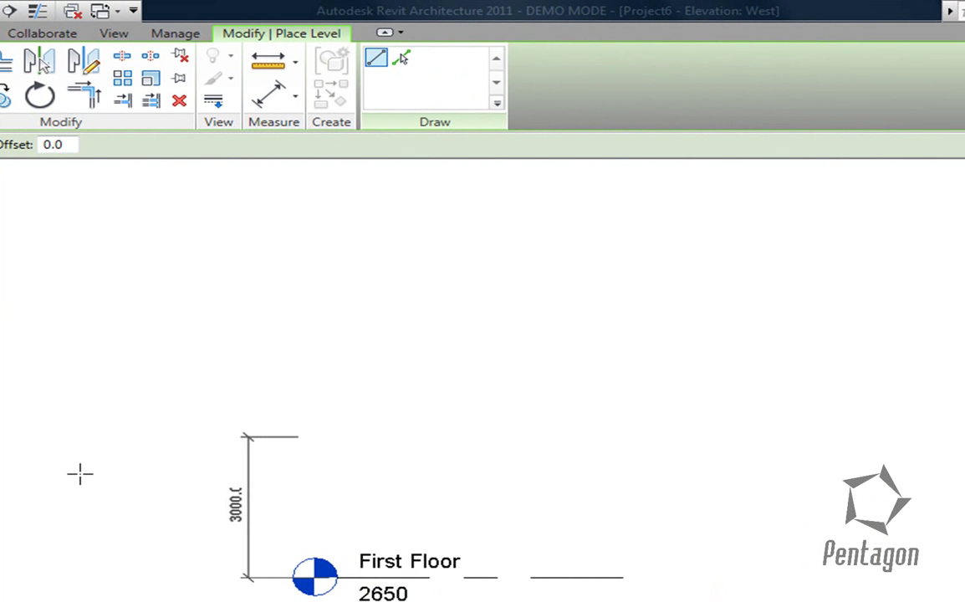
click(71, 456)
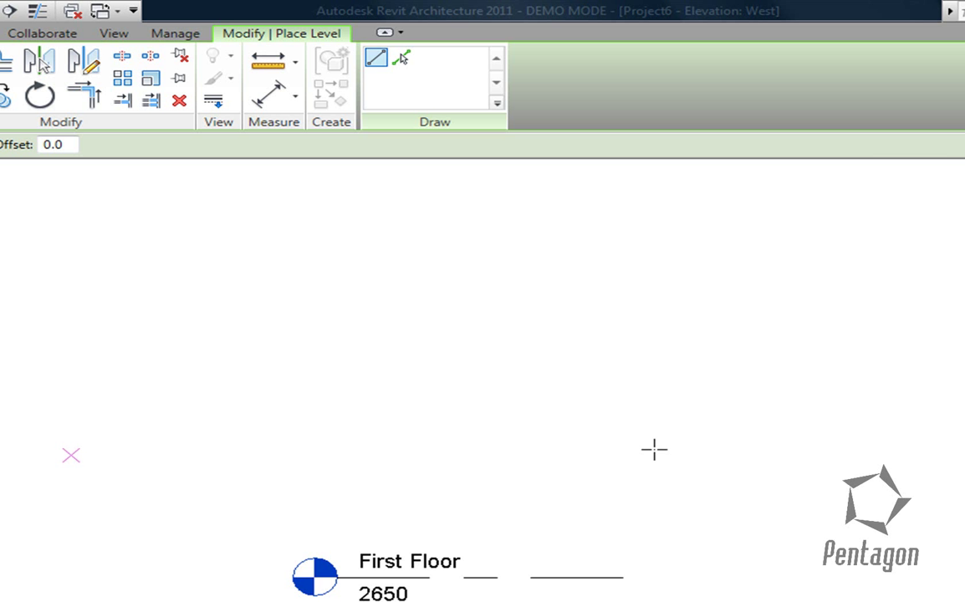
click(890, 451)
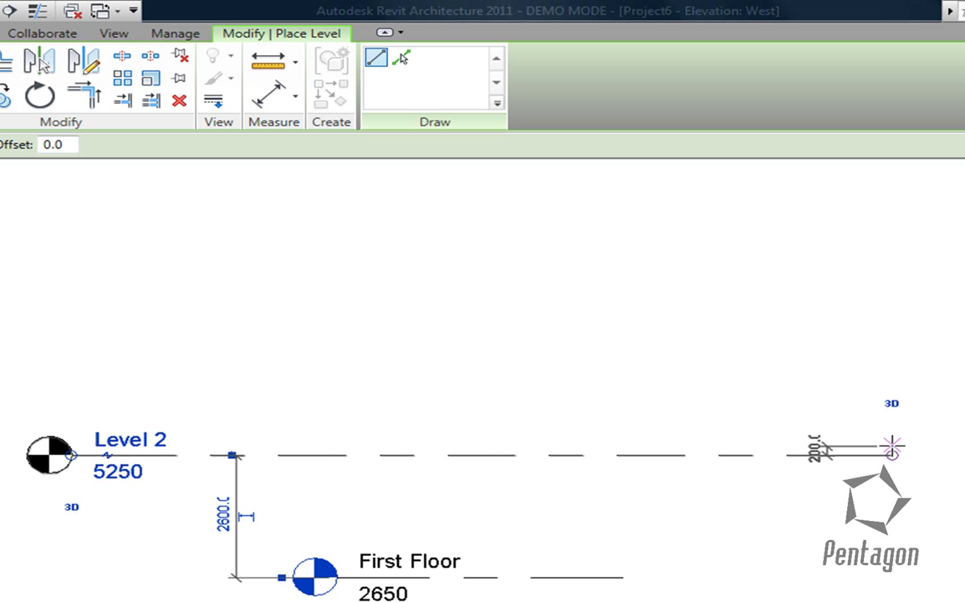
key(Escape)
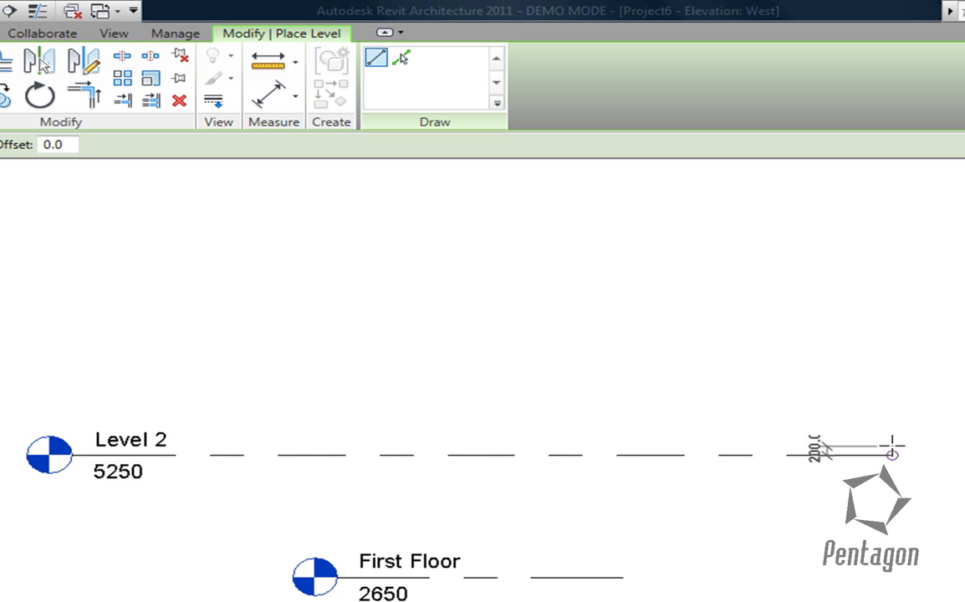
key(Escape)
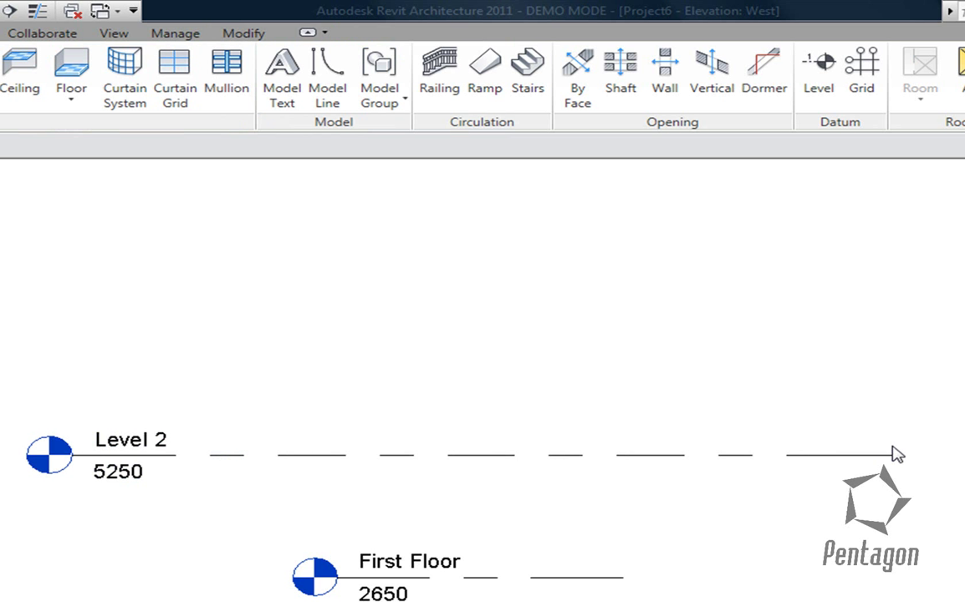
Try a 2400 spacing for Level 2, then restore its elevation to 5250
click(100, 483)
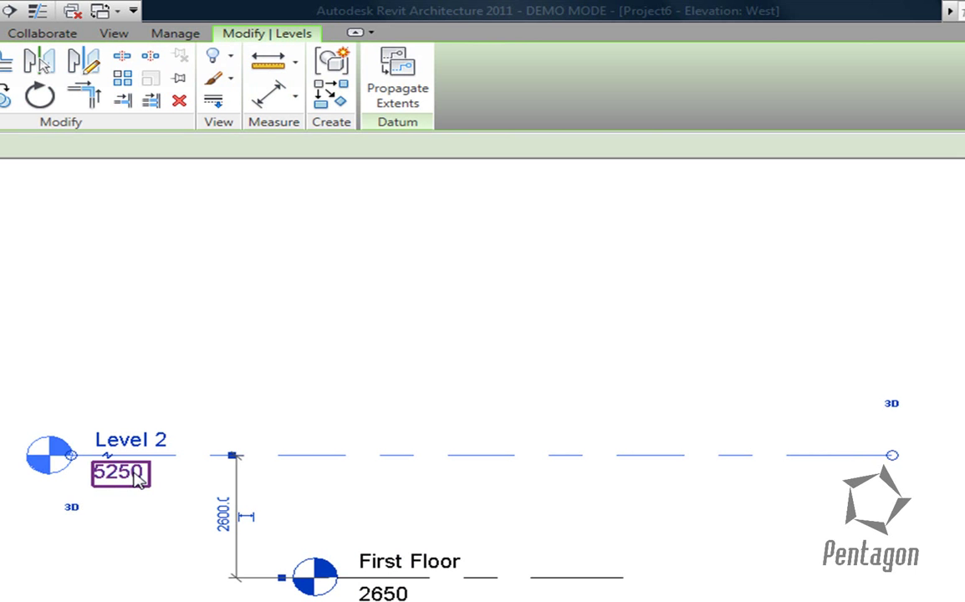
click(138, 480)
key(Escape)
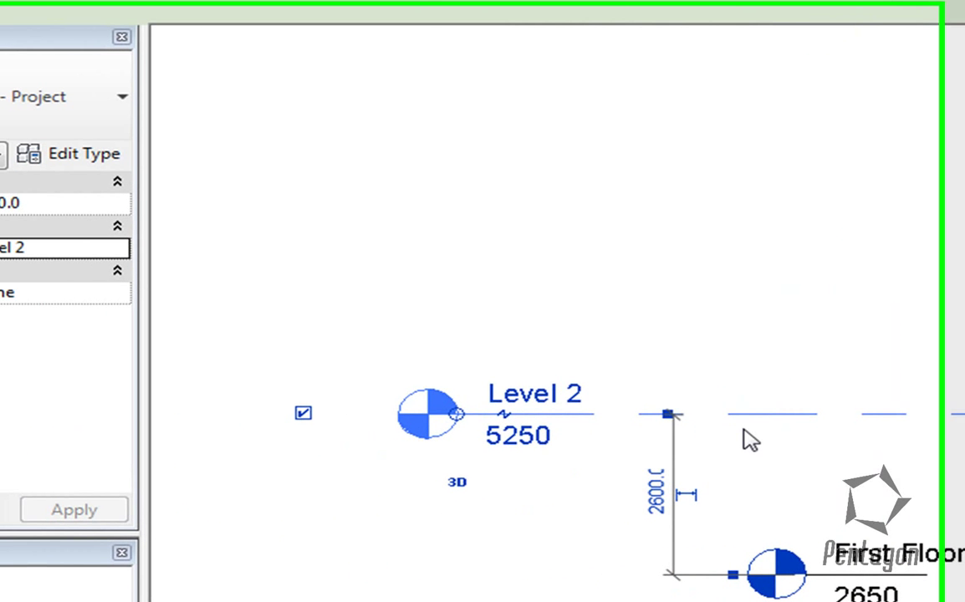
click(770, 418)
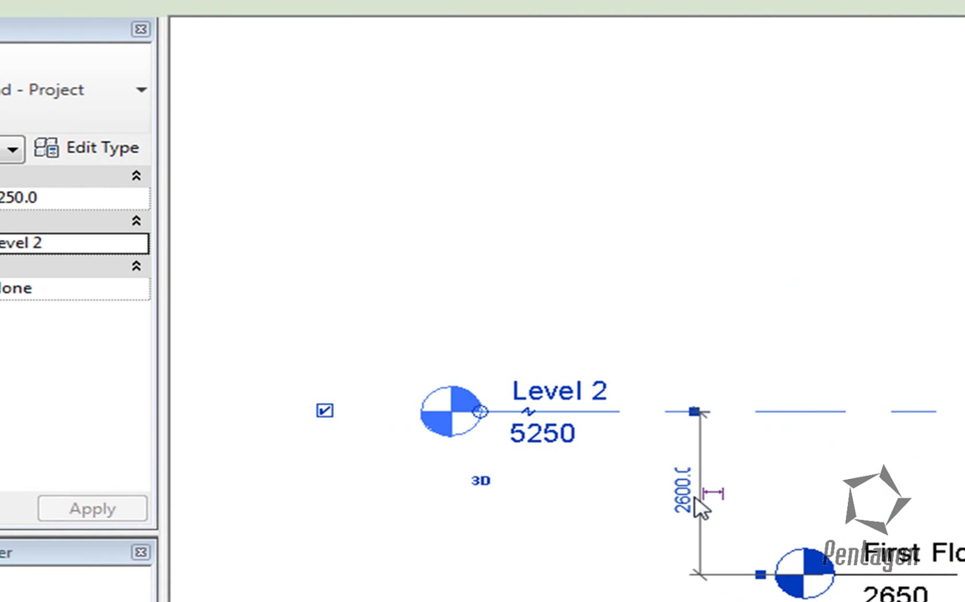
click(688, 500)
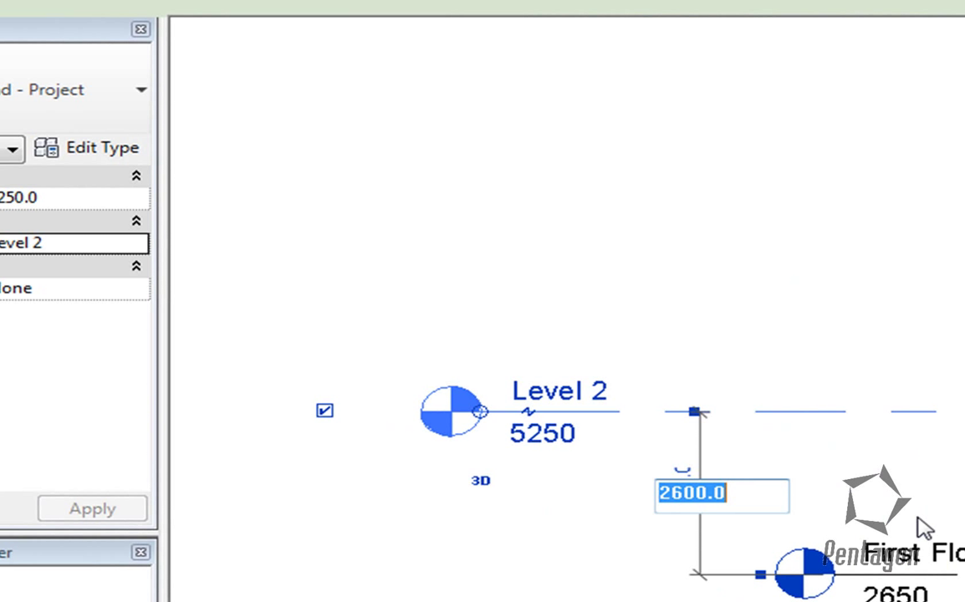
text(2400)
key(Return)
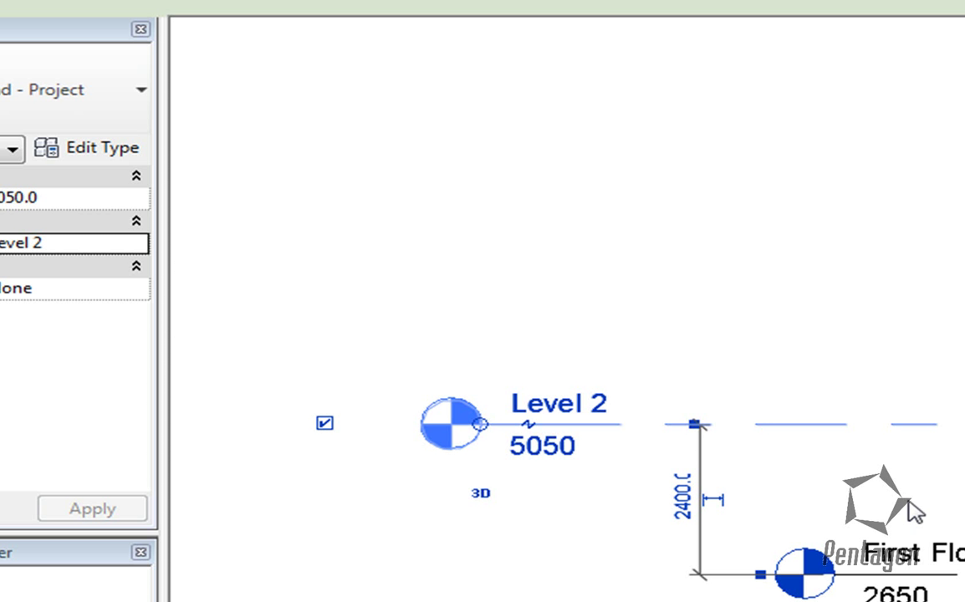
click(915, 512)
click(831, 428)
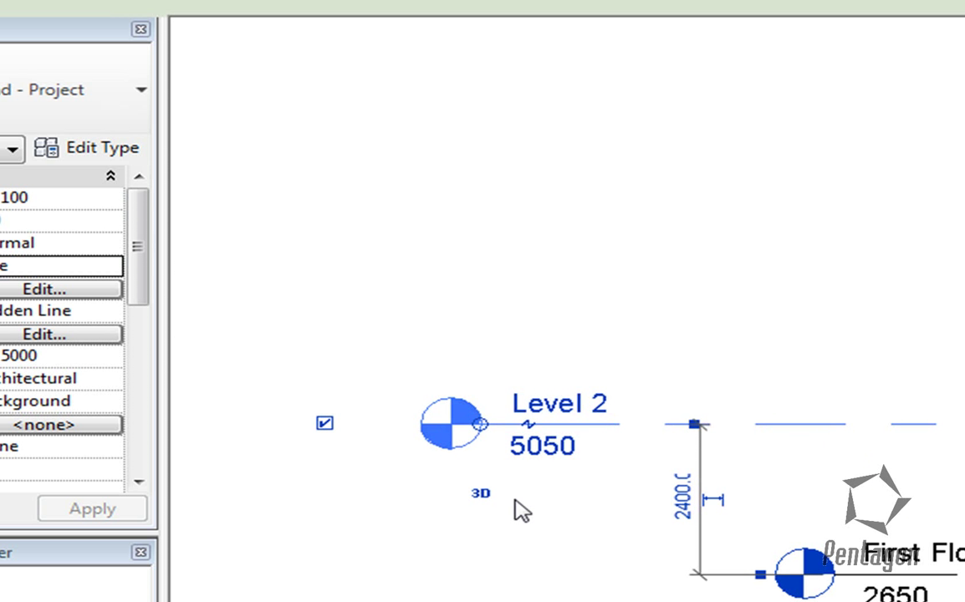
click(534, 452)
text(5250)
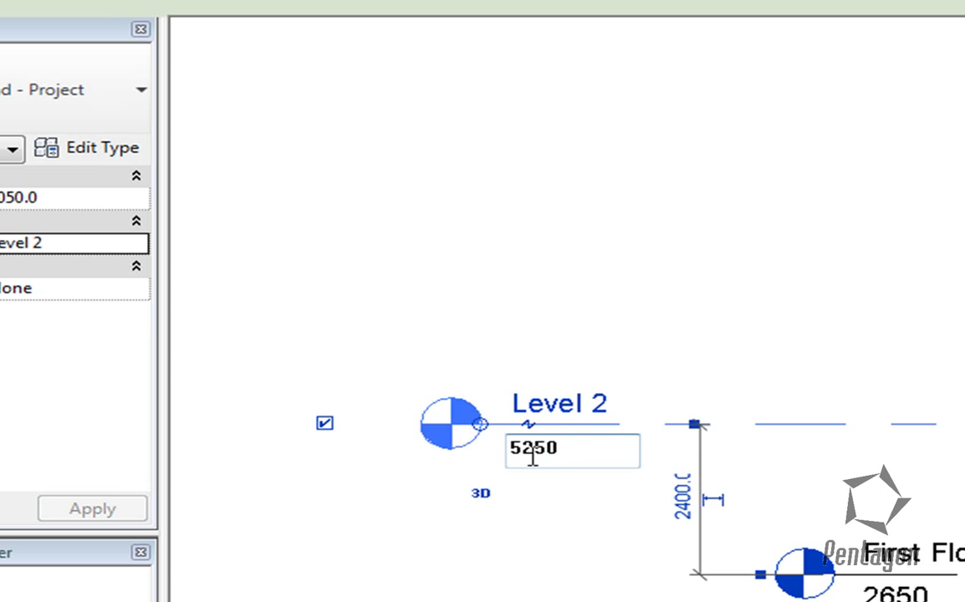
key(Return)
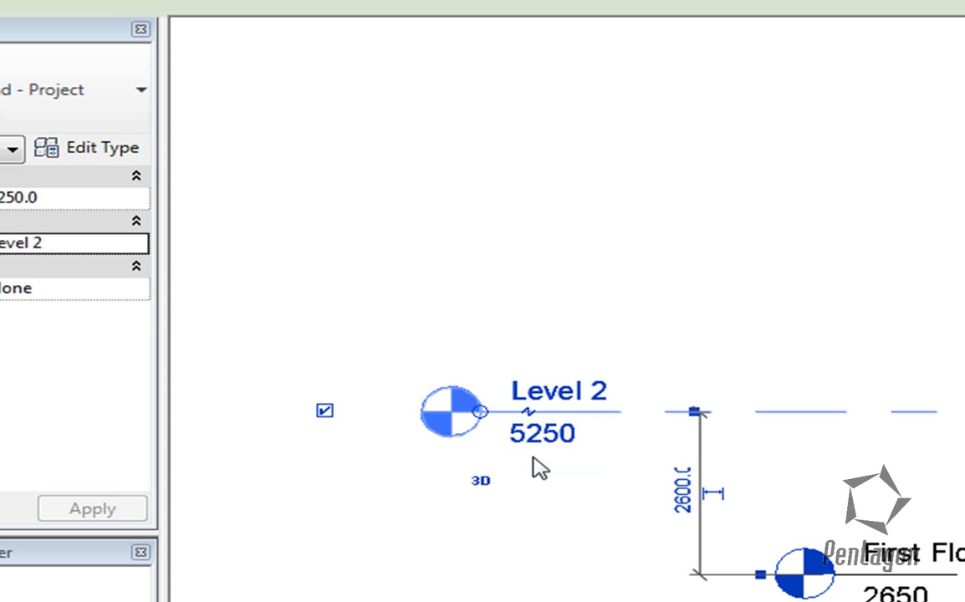
Rename Level 2 to 'Wall Plate' and rename its matching views
click(552, 391)
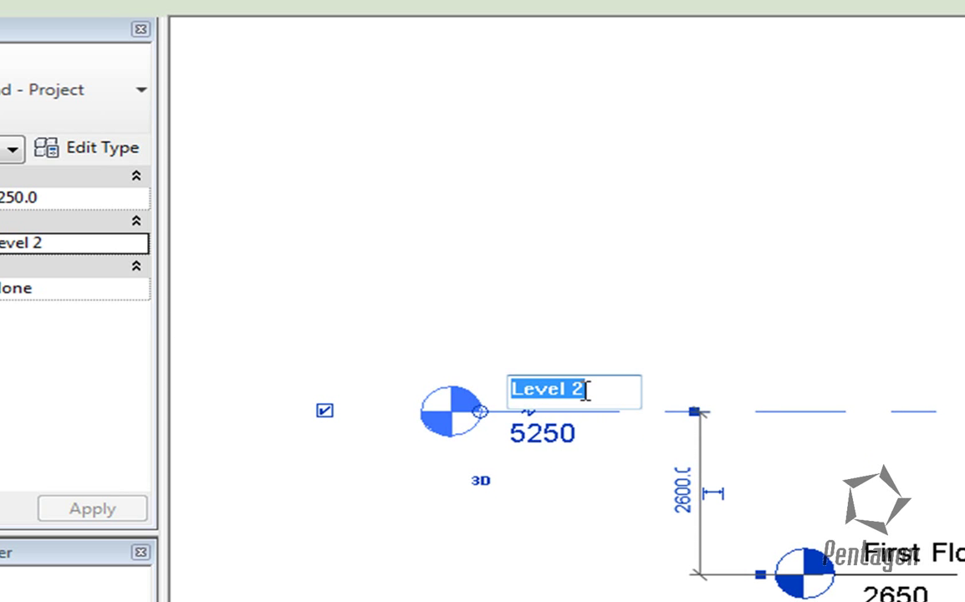
text(Wall Plate)
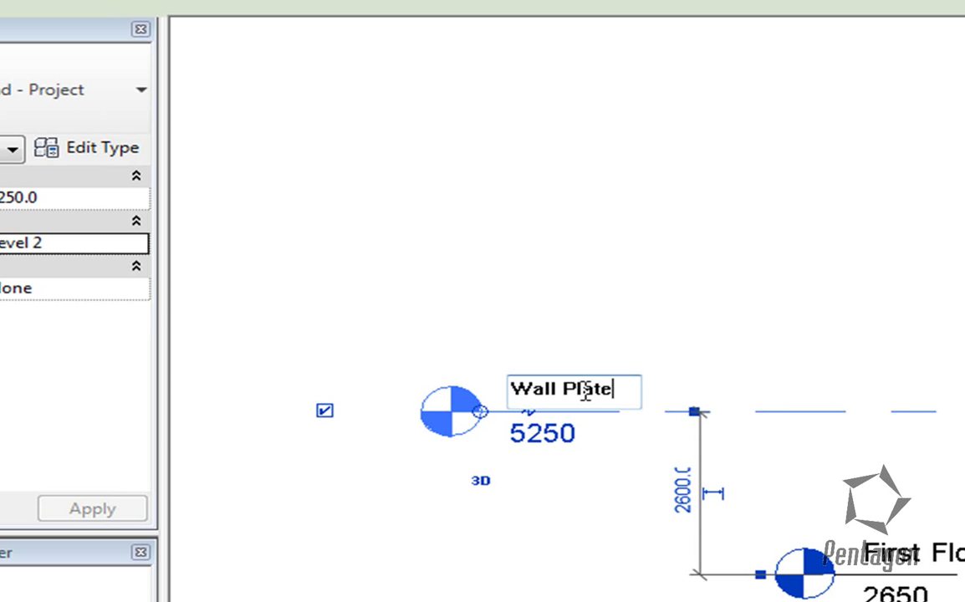
key(Return)
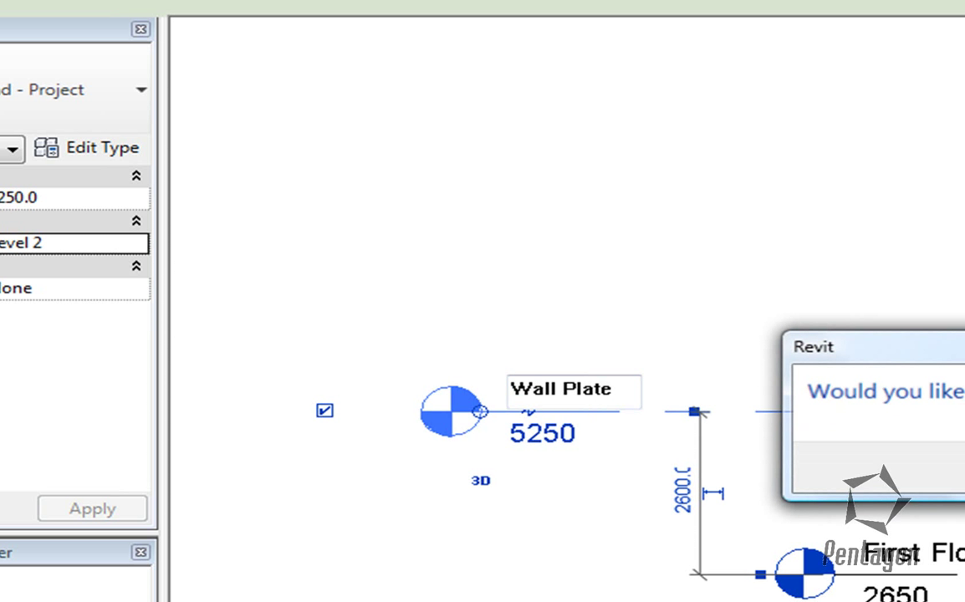
key(Return)
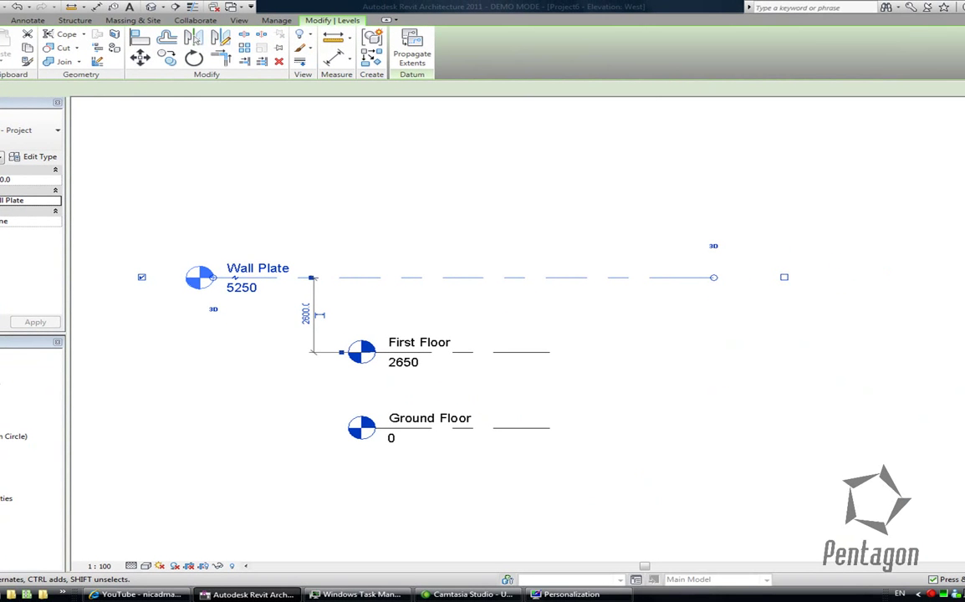
click(269, 419)
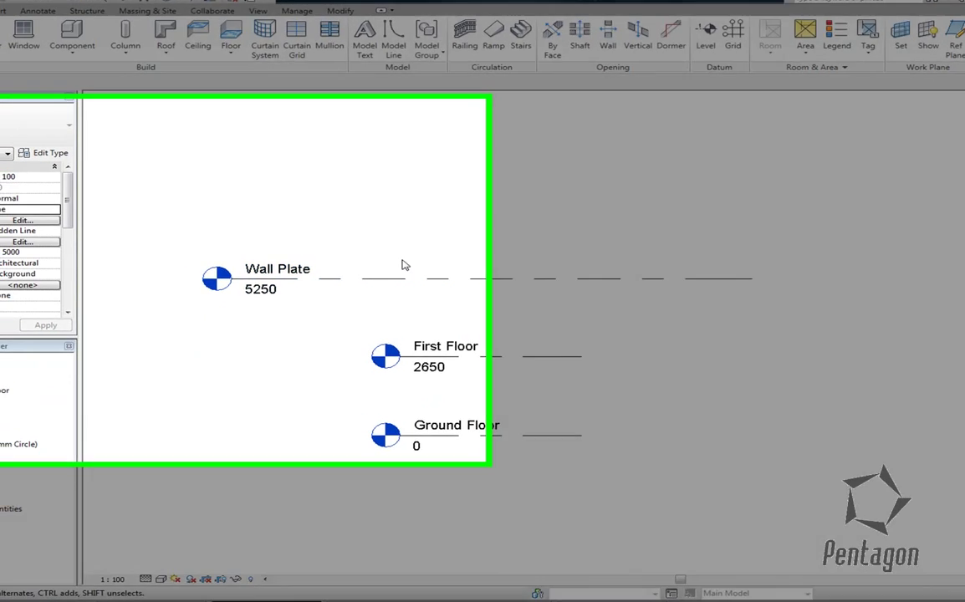
Move the Wall Plate level head from the left end to the right end
click(400, 277)
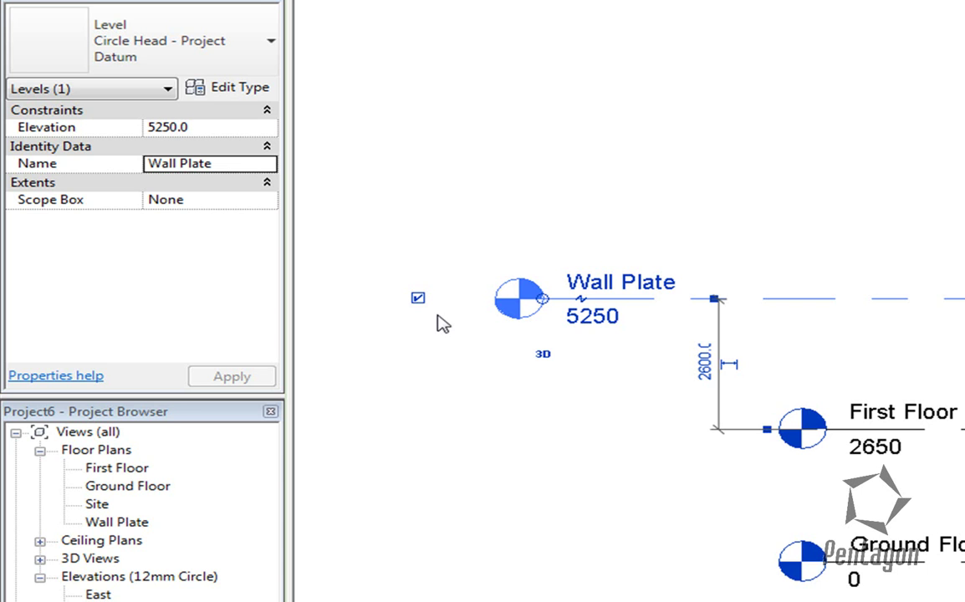
click(418, 298)
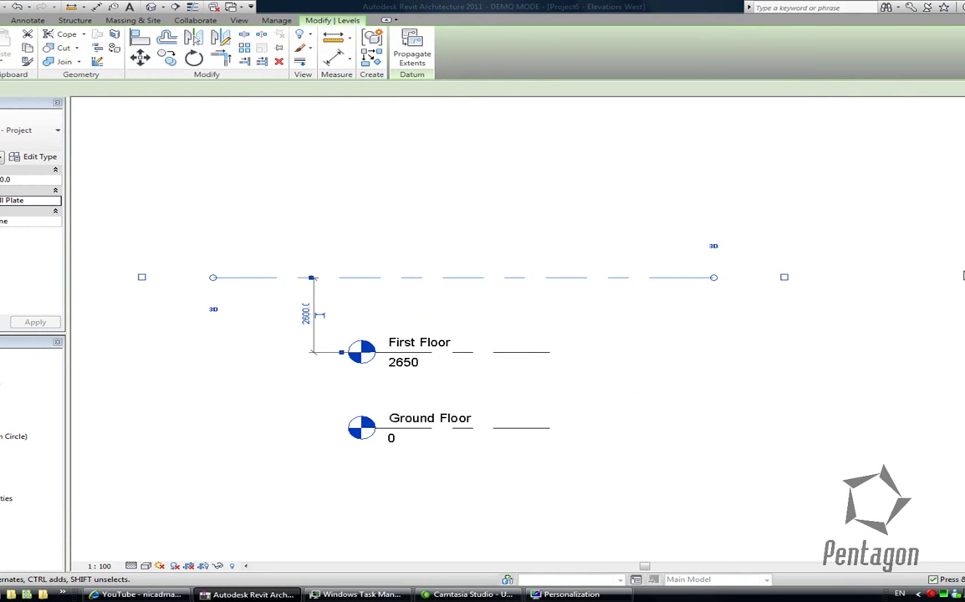
click(783, 277)
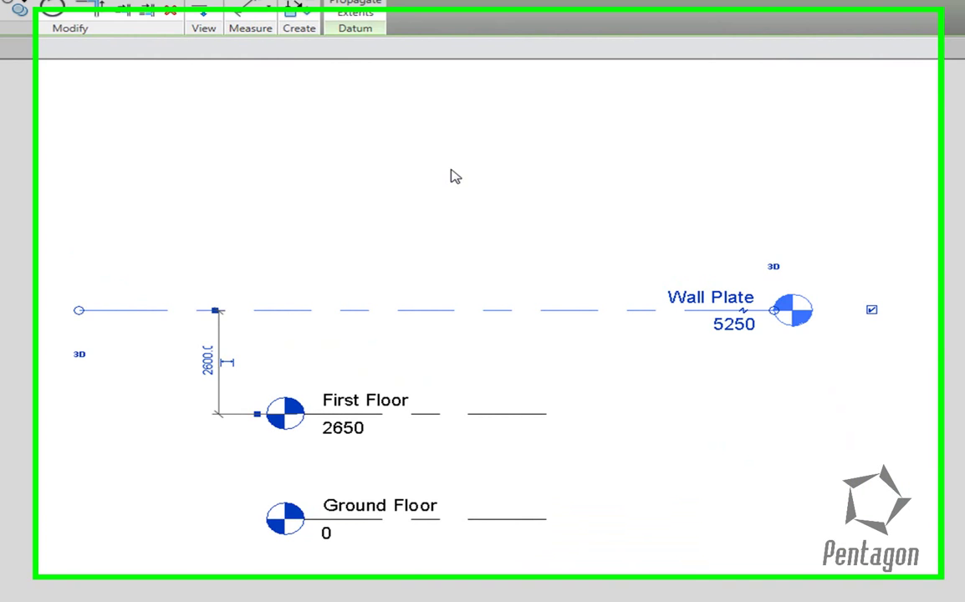
click(476, 183)
click(211, 284)
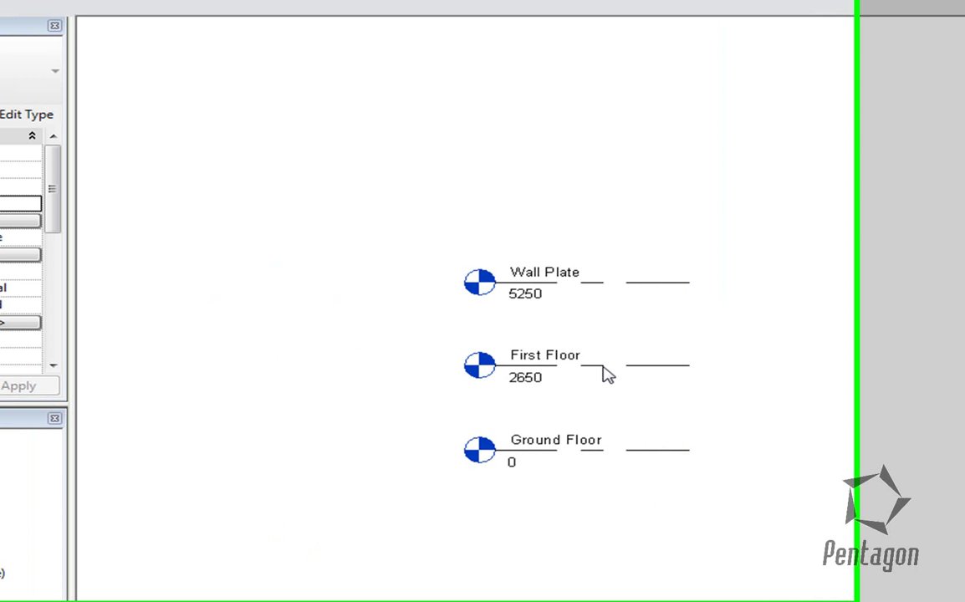
scroll(611, 410, up, 4)
middle_drag(682, 459, 721, 498)
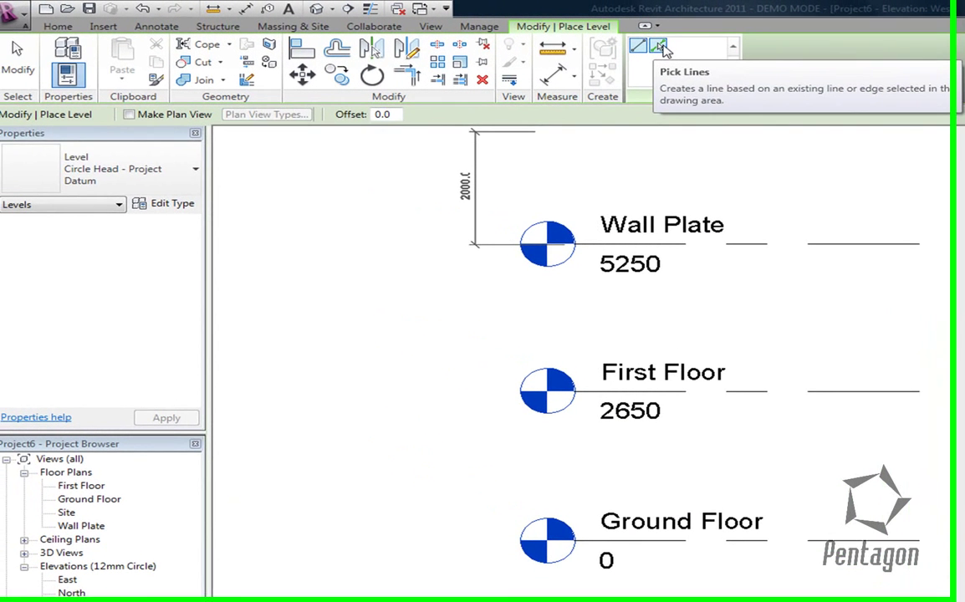
Pick the Ground Floor line with a -1000 offset to create a level below it
click(413, 37)
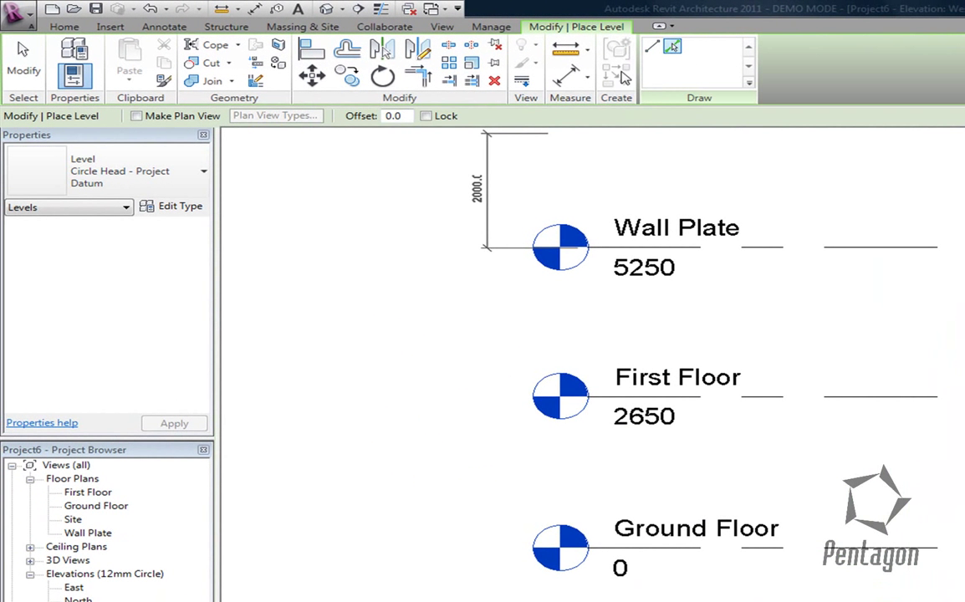
drag(413, 116, 362, 116)
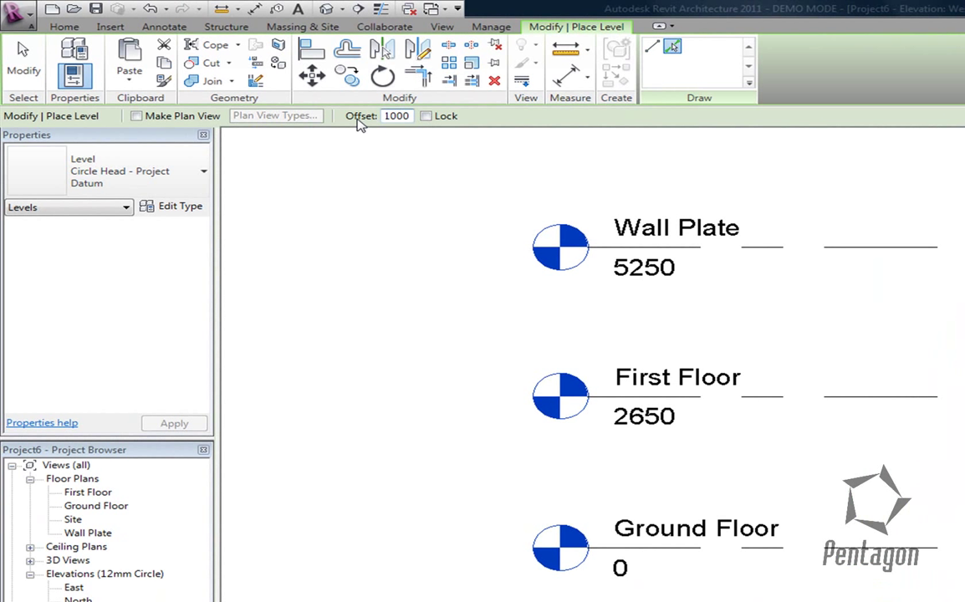
text(1000)
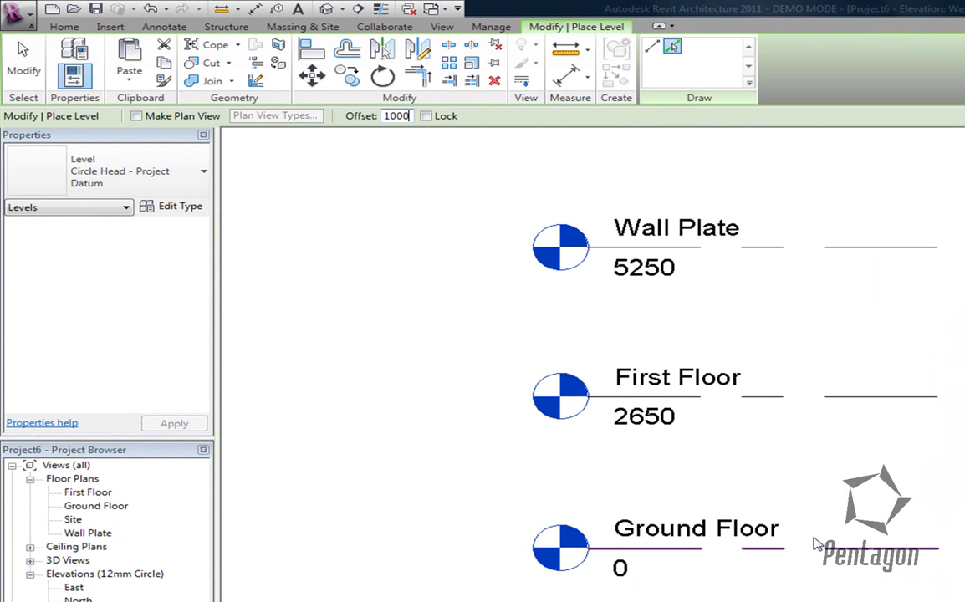
key(Home)
text(-)
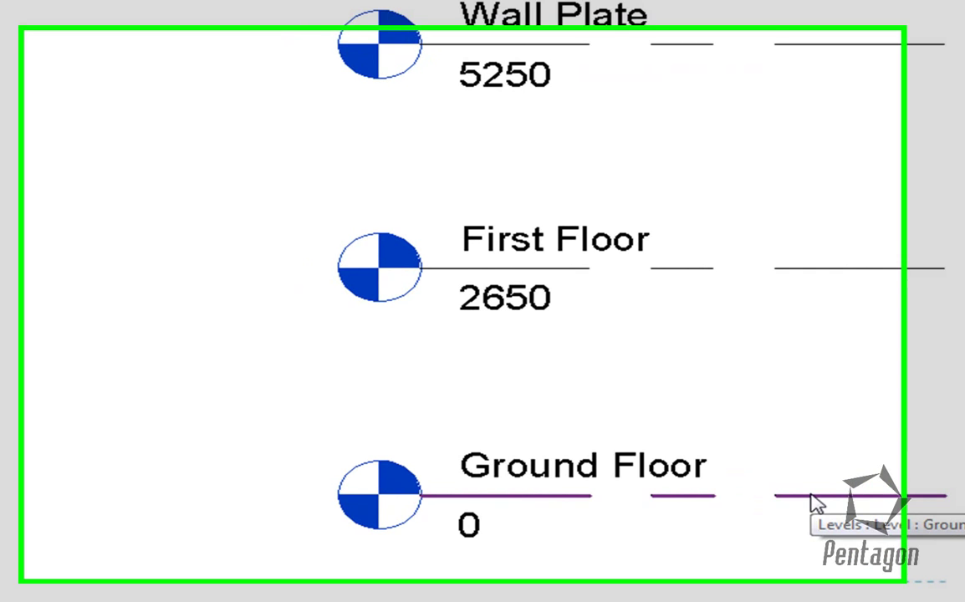
click(568, 425)
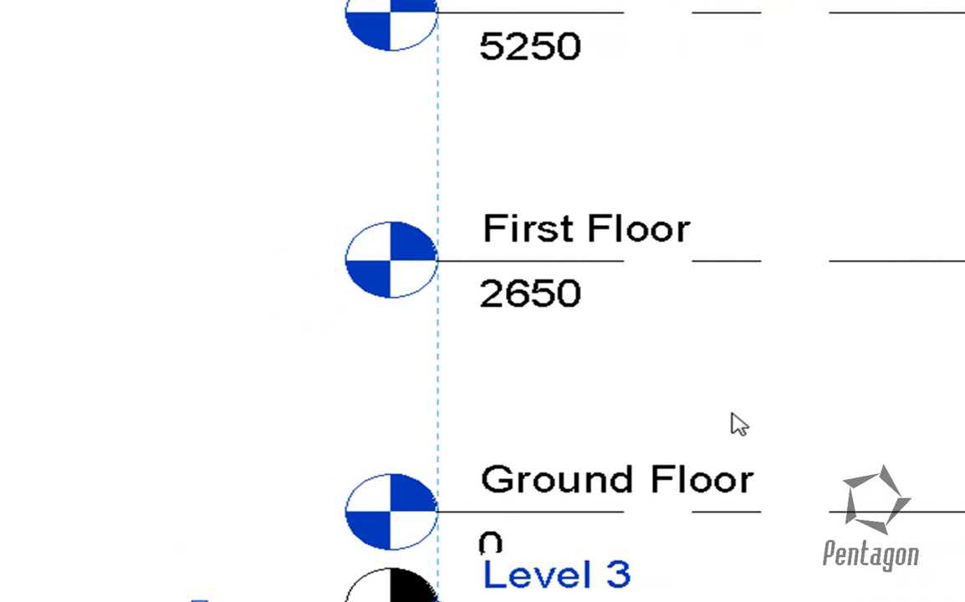
right_click(474, 350)
click(753, 384)
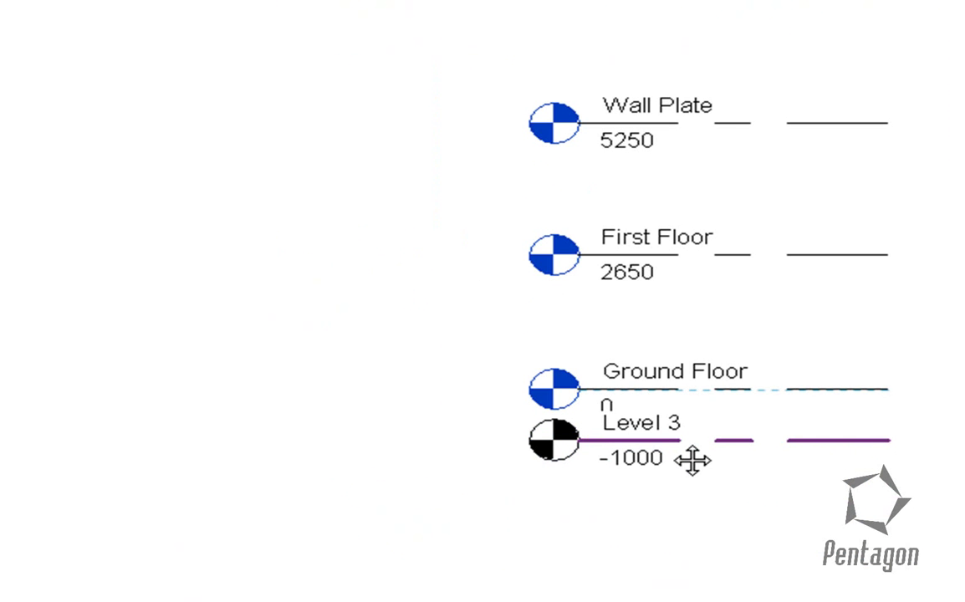
scroll(674, 442, up, 2)
click(665, 378)
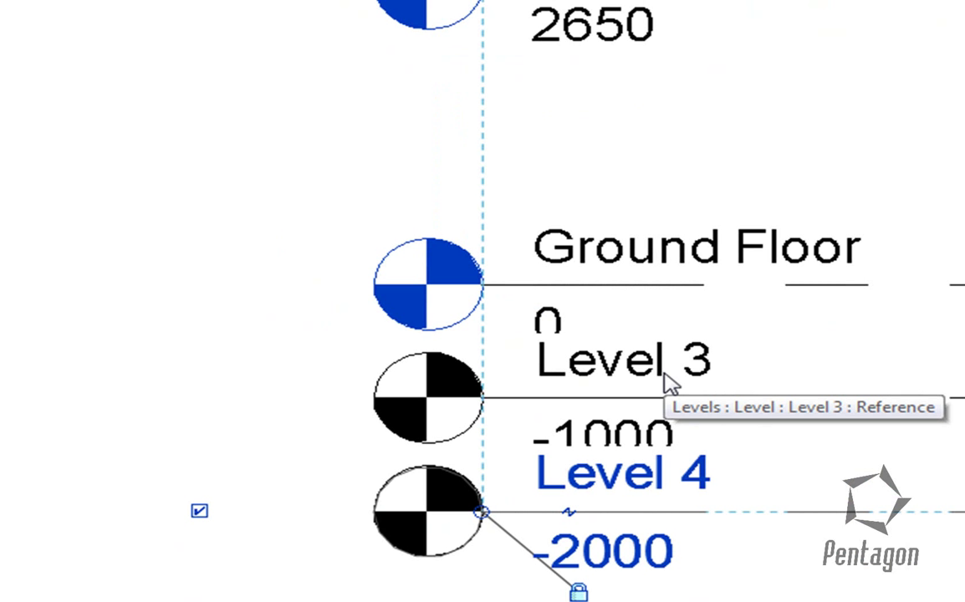
key(Escape)
key(Escape)
Delete the extra Level 4 and rename Level 3 to 'Foundation'
click(841, 517)
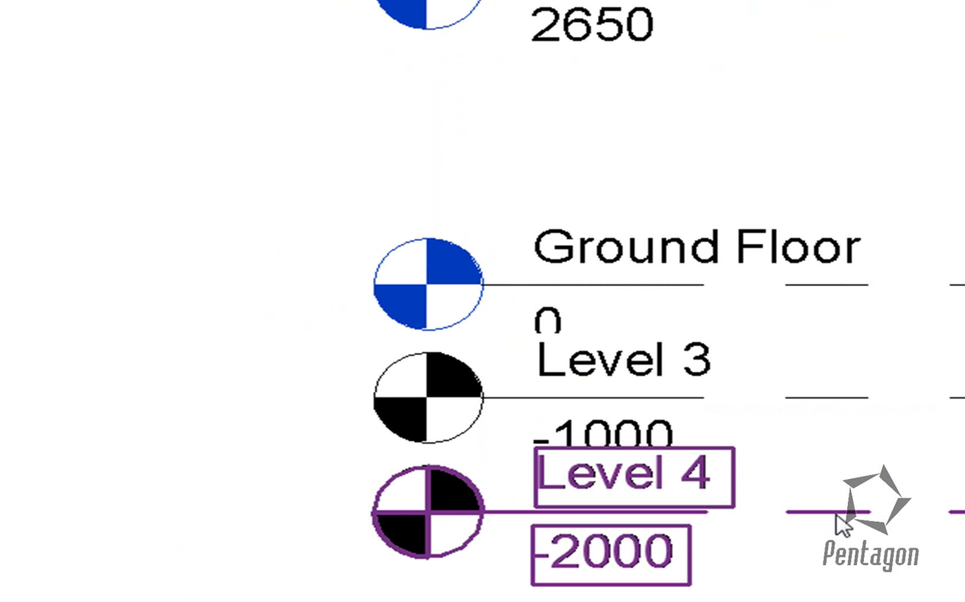
key(Delete)
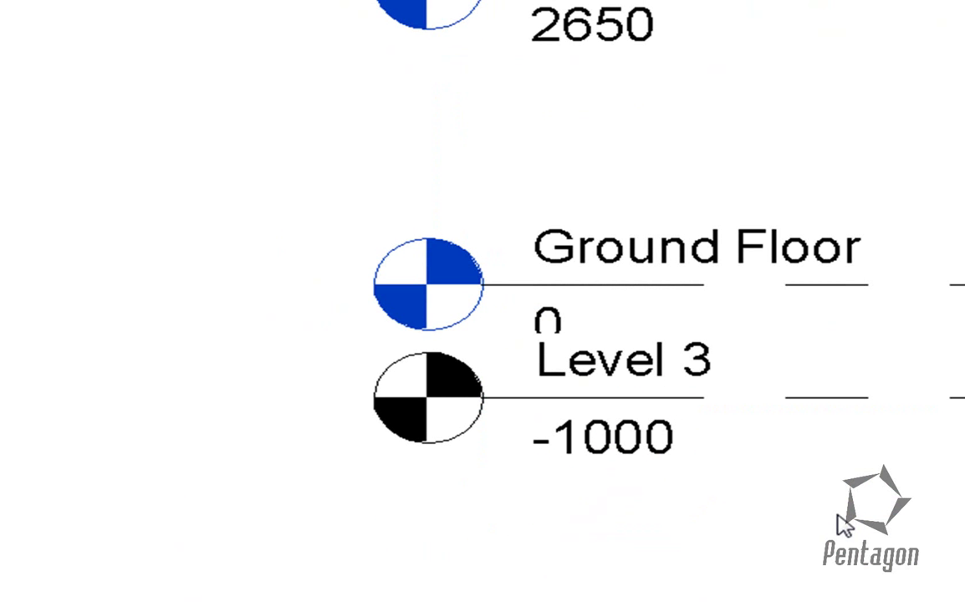
click(676, 376)
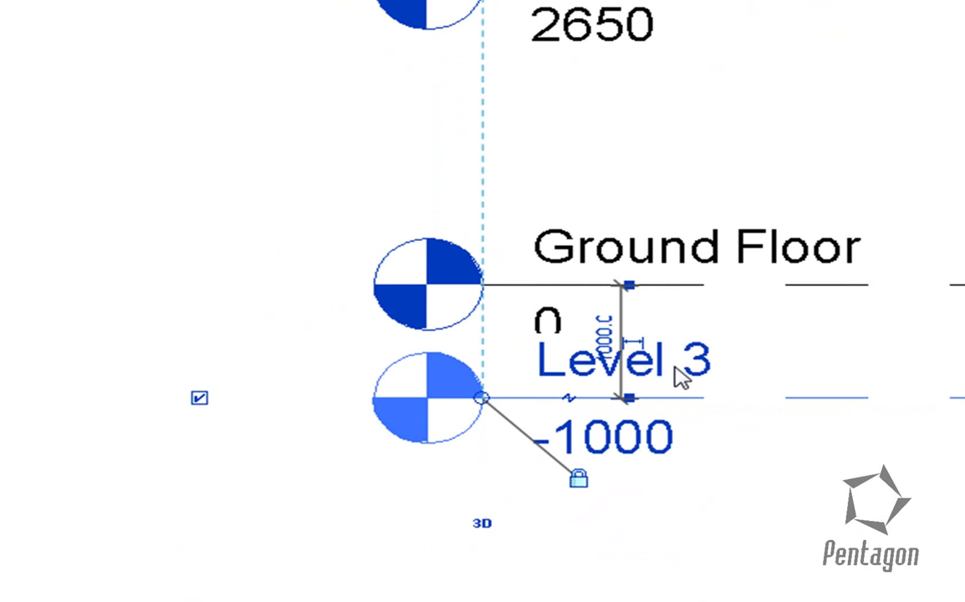
click(675, 369)
text(Founda)
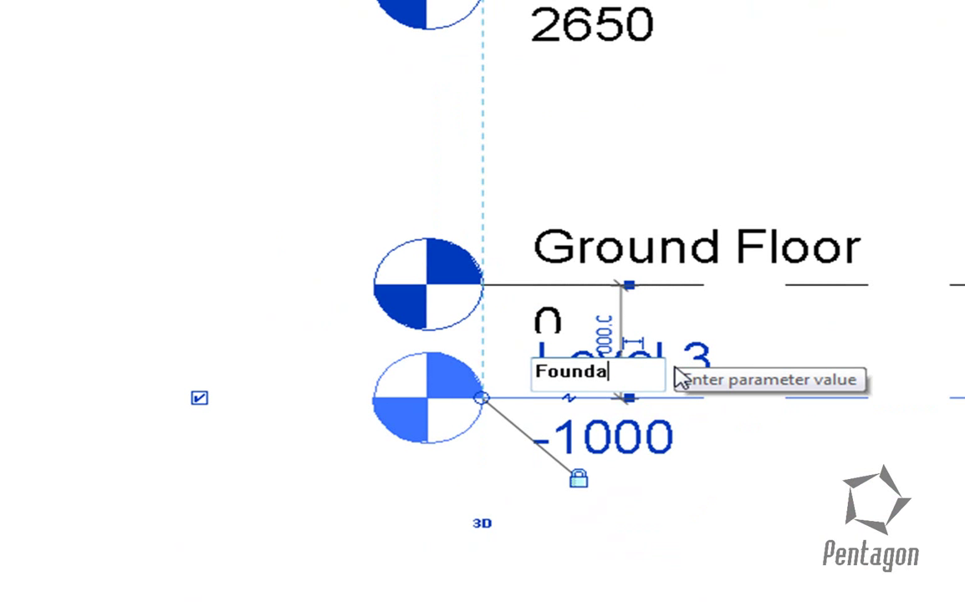
text(tion)
key(Return)
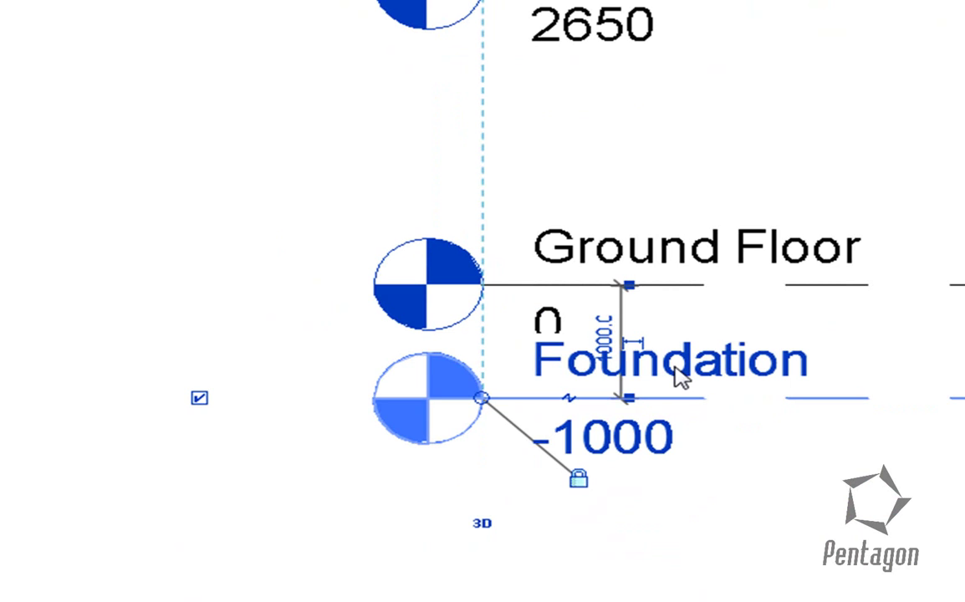
click(778, 447)
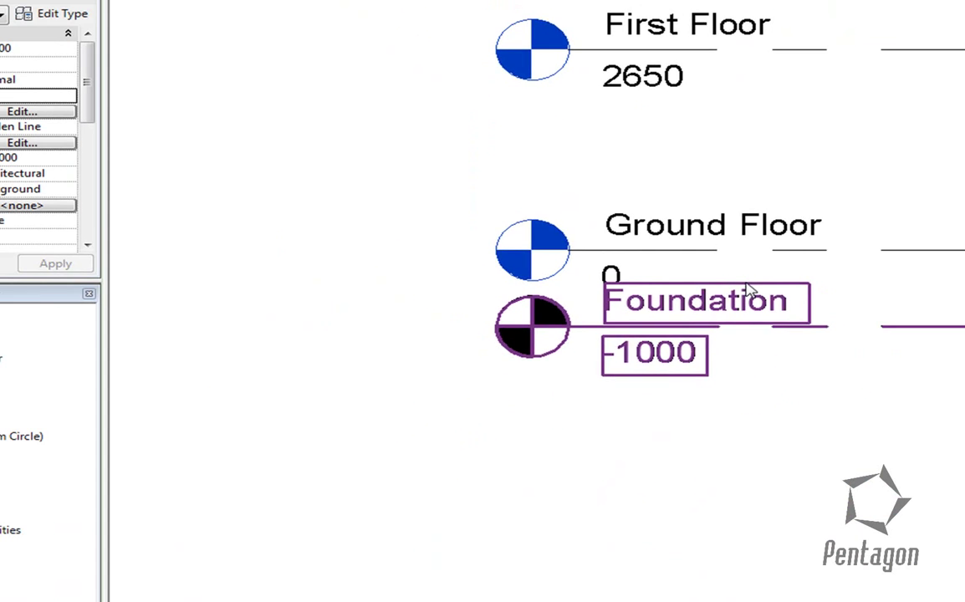
middle_drag(786, 190, 708, 339)
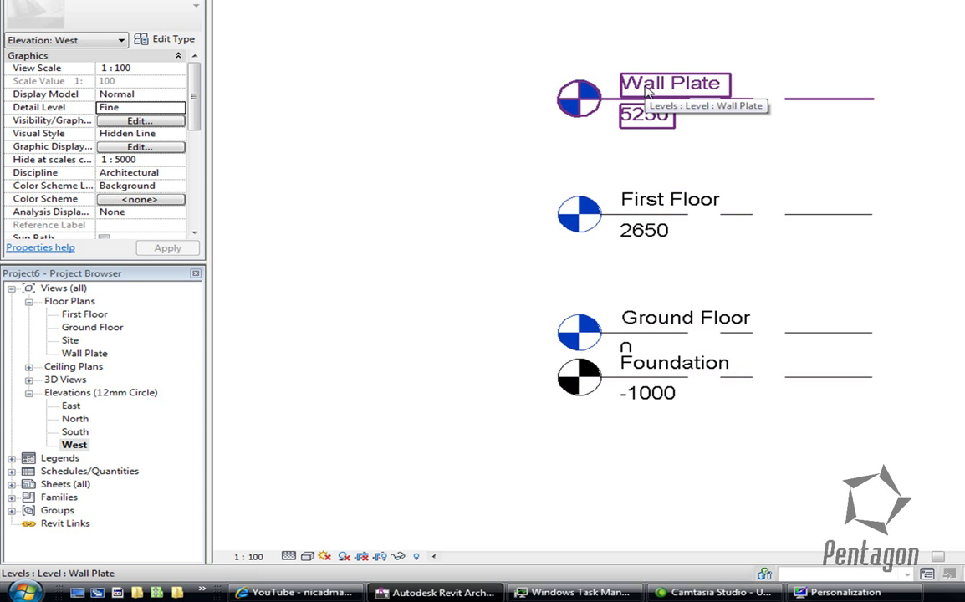
Set the West elevation's view scale to 1 : 50 and recentre the four levels
click(249, 556)
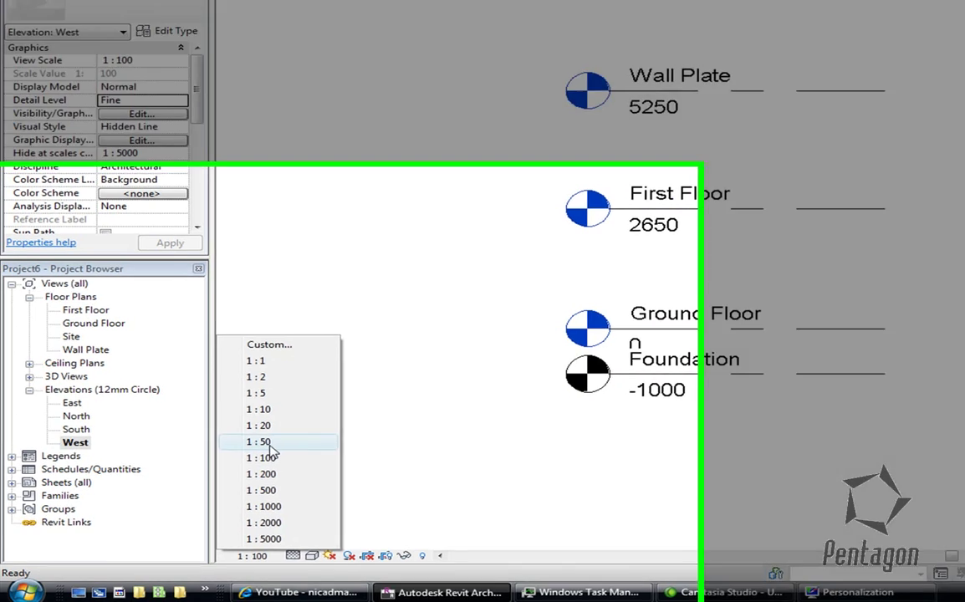
click(261, 444)
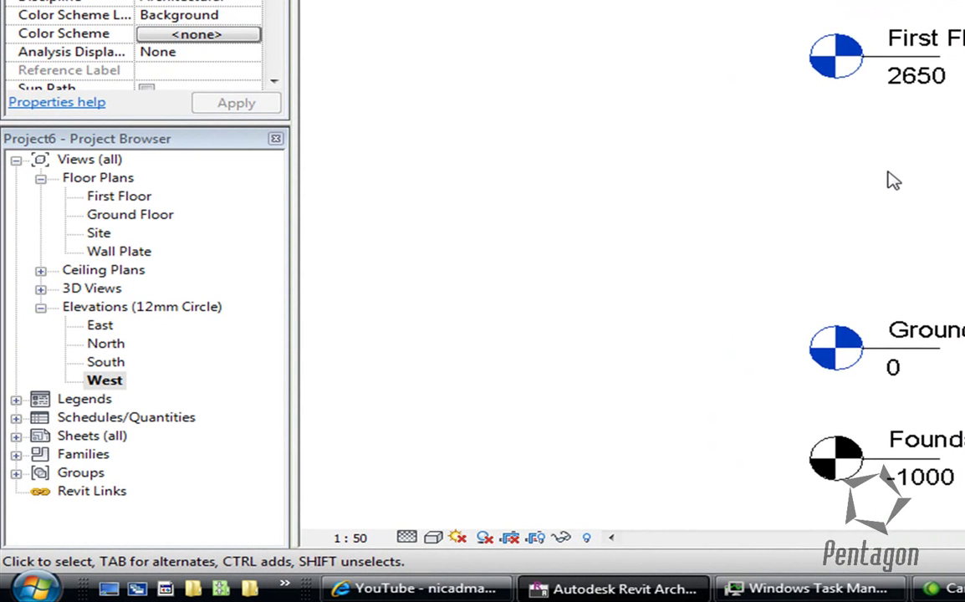
scroll(895, 181, down, 4)
middle_drag(872, 185, 776, 180)
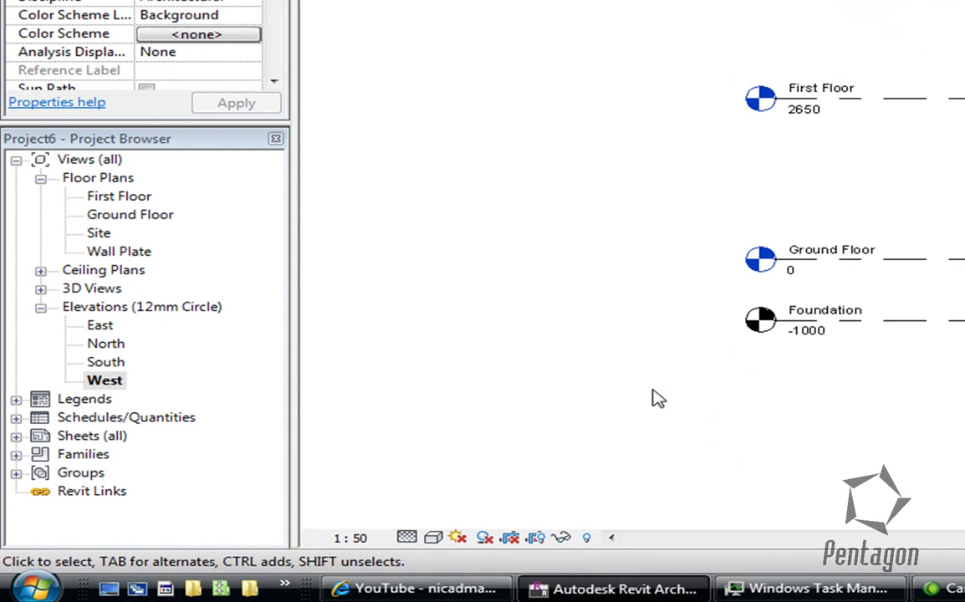
click(362, 540)
click(378, 404)
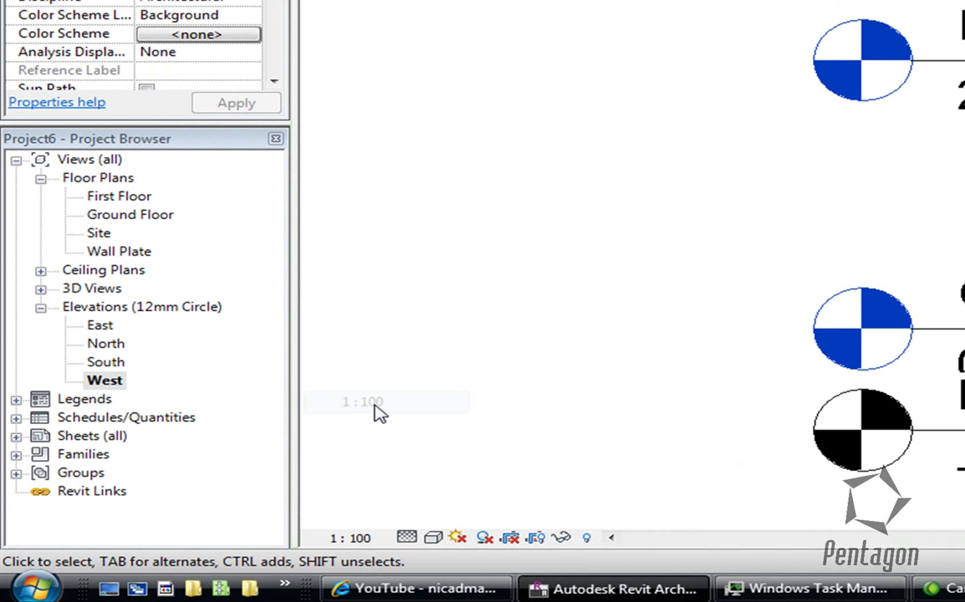
click(363, 540)
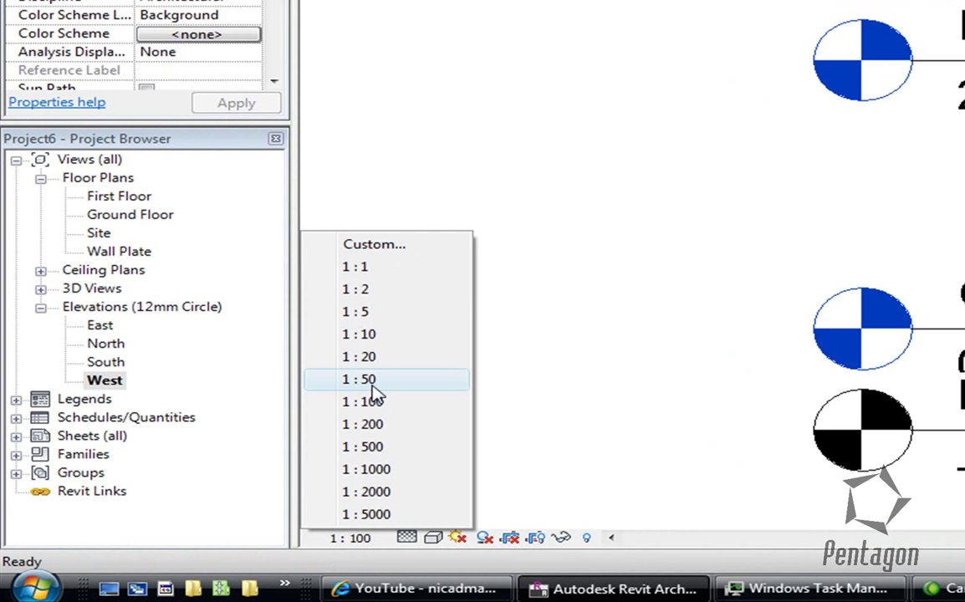
click(372, 382)
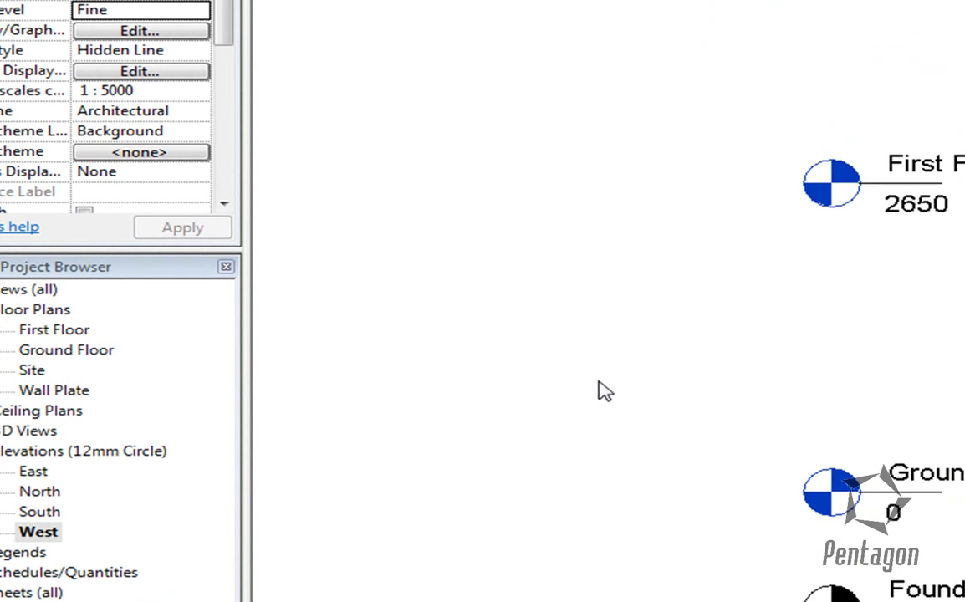
scroll(652, 259, down, 3)
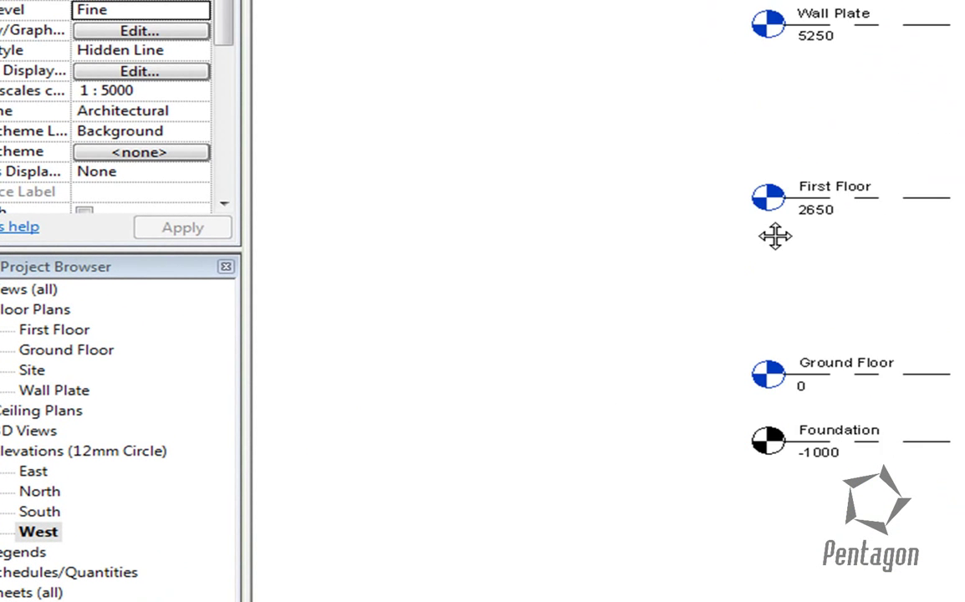
middle_drag(775, 237, 805, 178)
scroll(876, 53, up, 2)
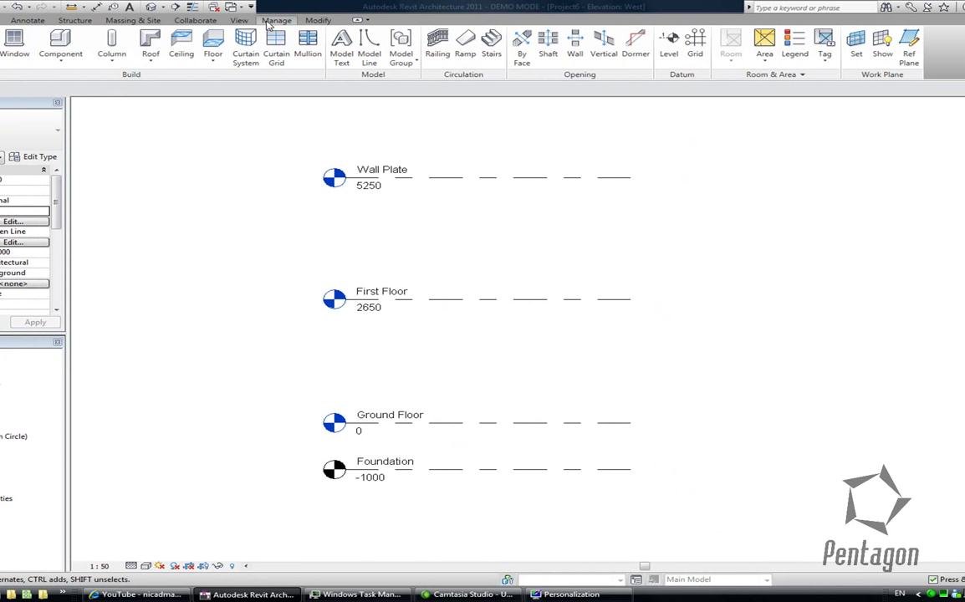
Create a new floor plan view for the Foundation level
click(238, 20)
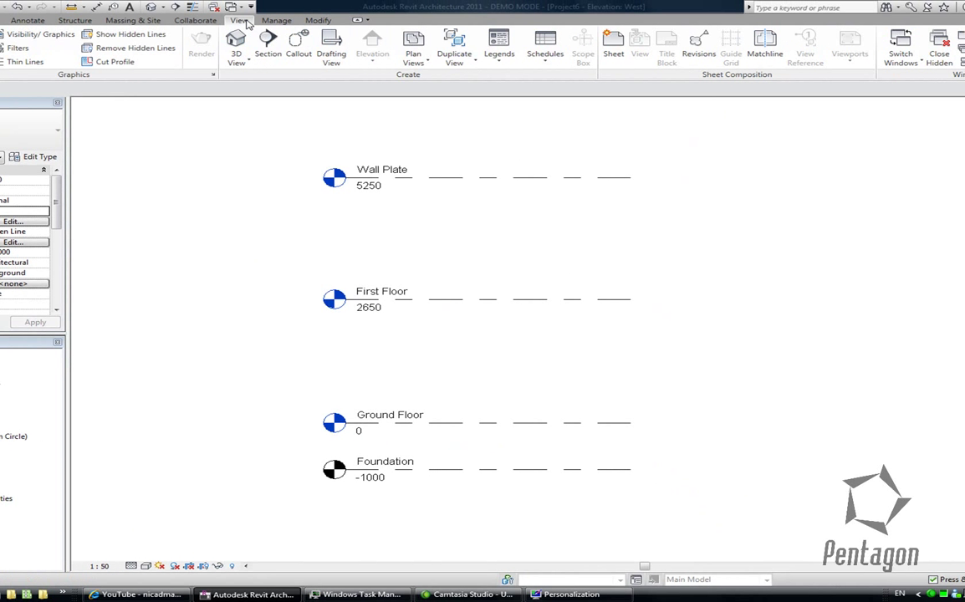
click(426, 63)
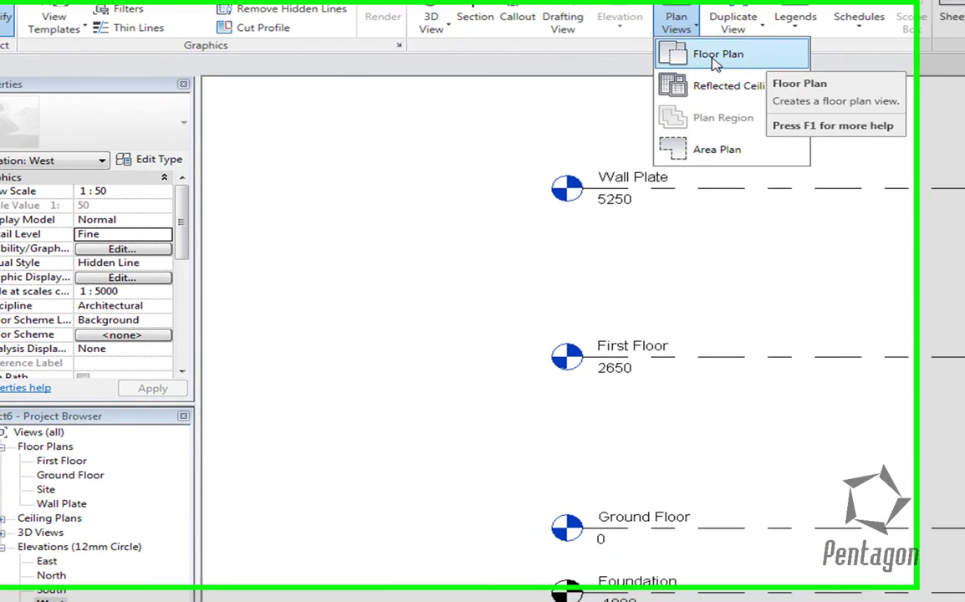
click(443, 81)
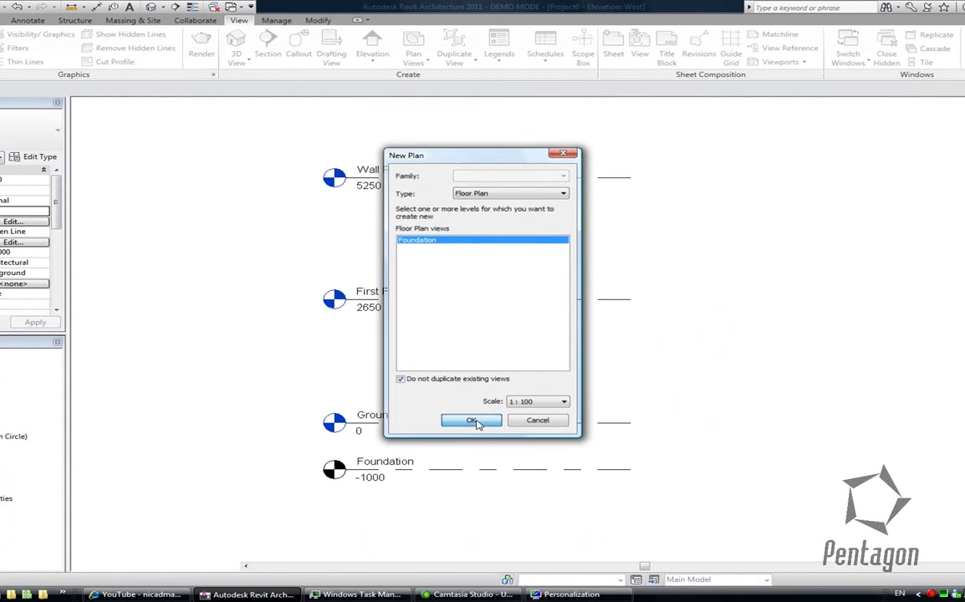
click(804, 541)
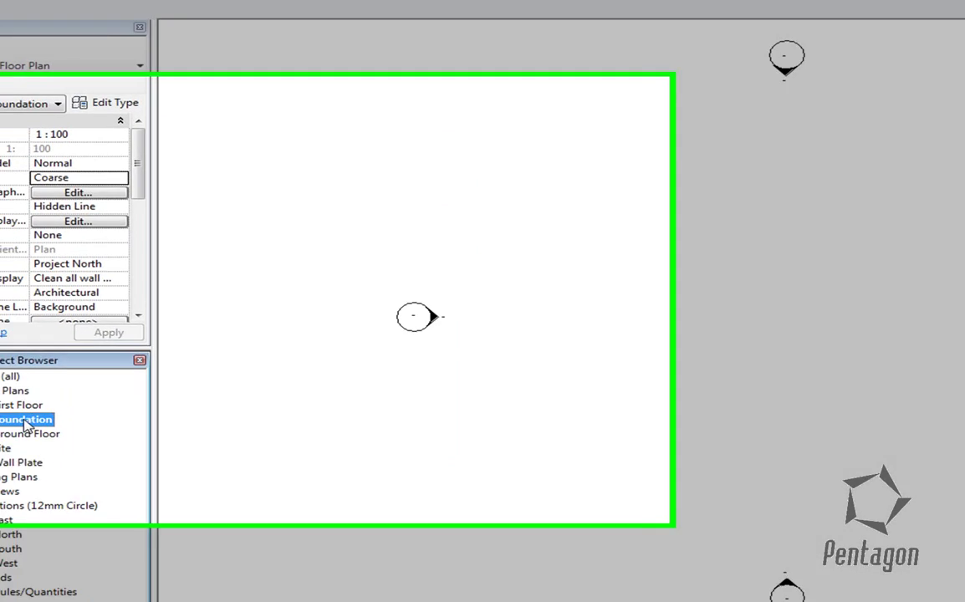
Open the Ground Floor plan view
right_click(57, 421)
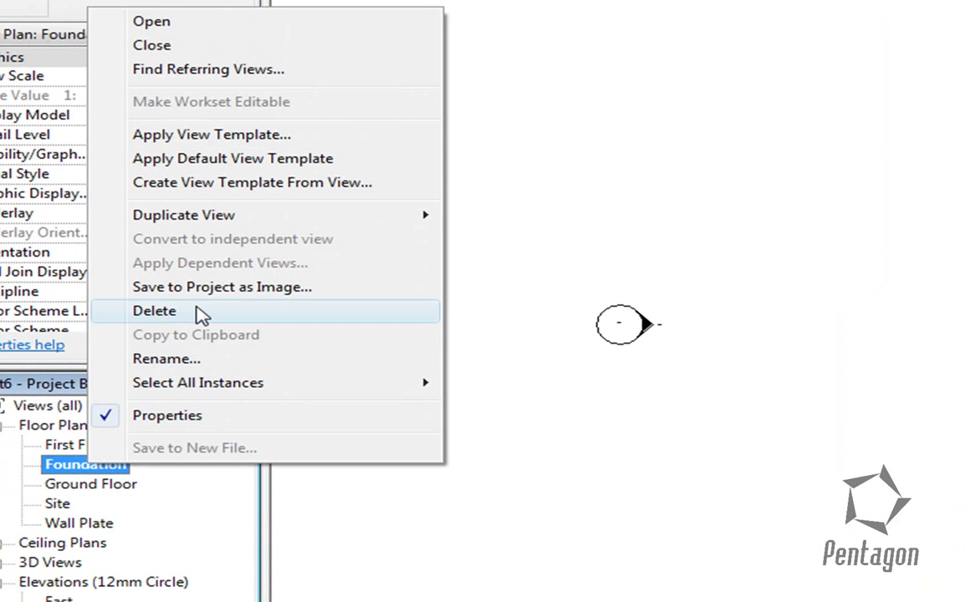
click(771, 540)
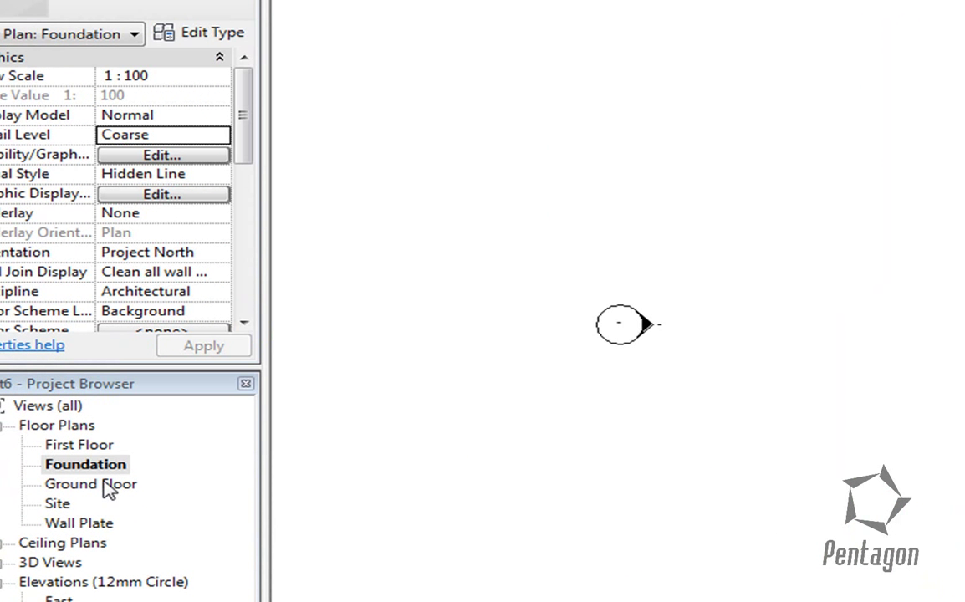
double_click(85, 486)
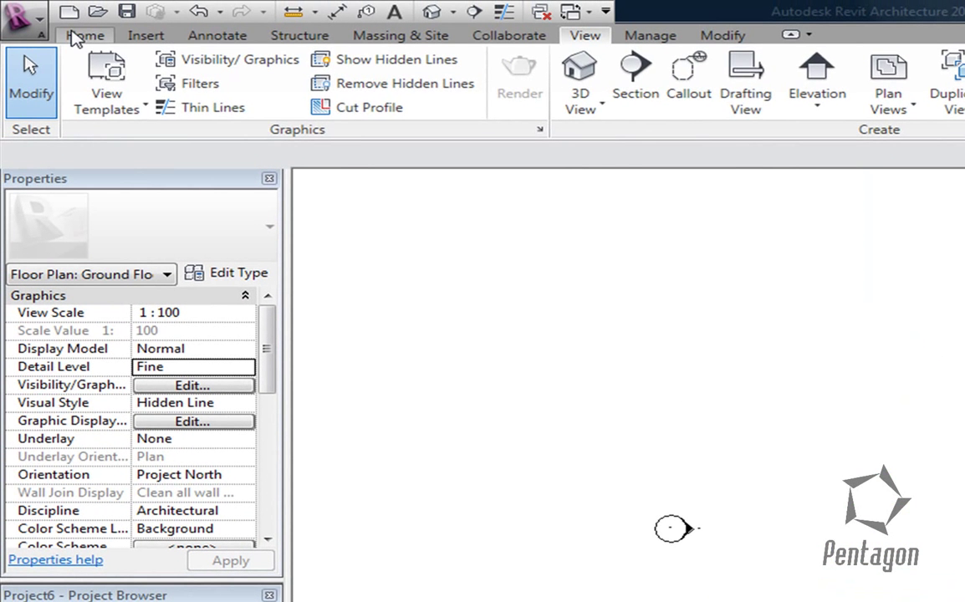
Start an architectural wall of type Cav - 102 50 45i 100 p - Dense with Unconnected height
click(77, 36)
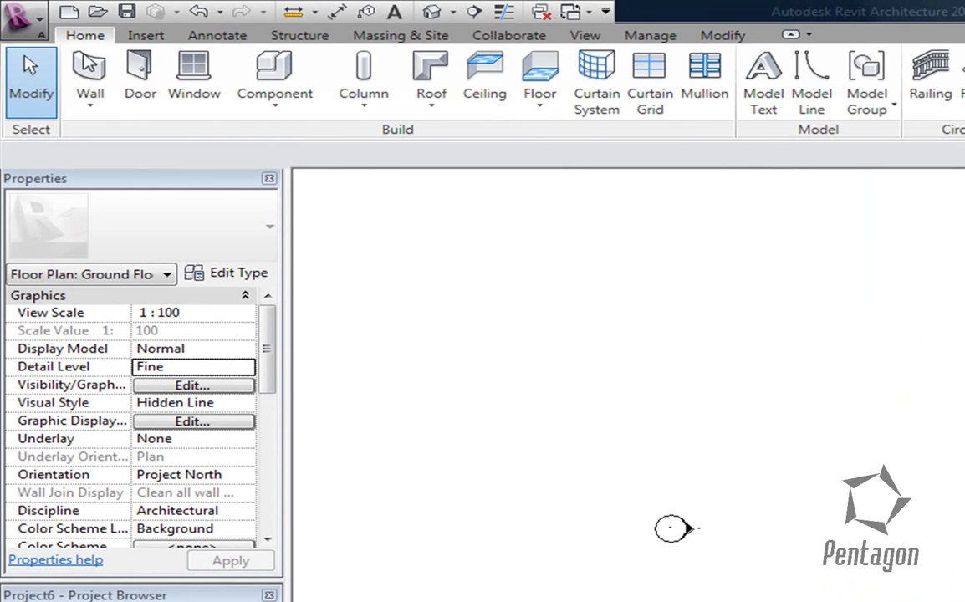
click(92, 105)
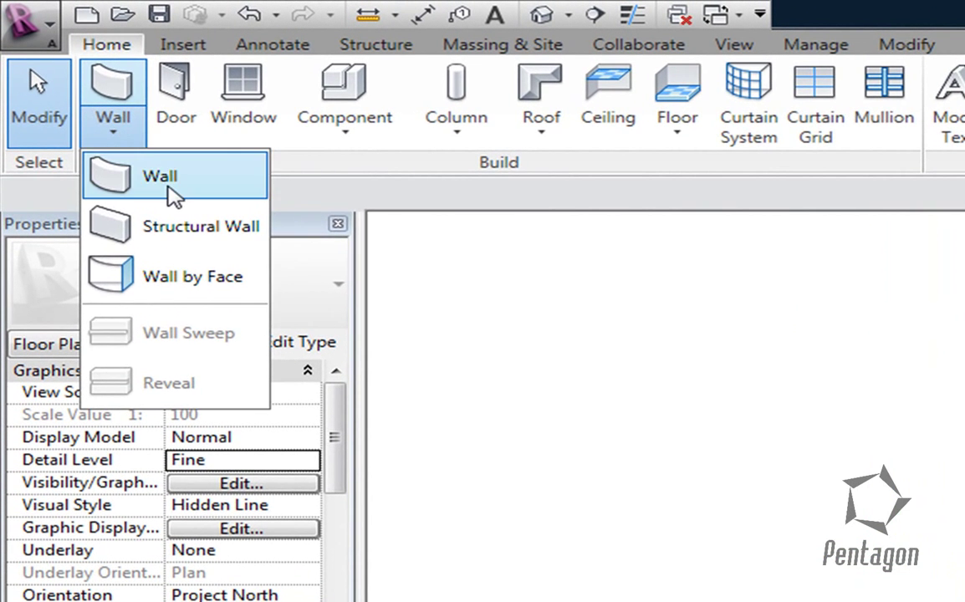
click(174, 196)
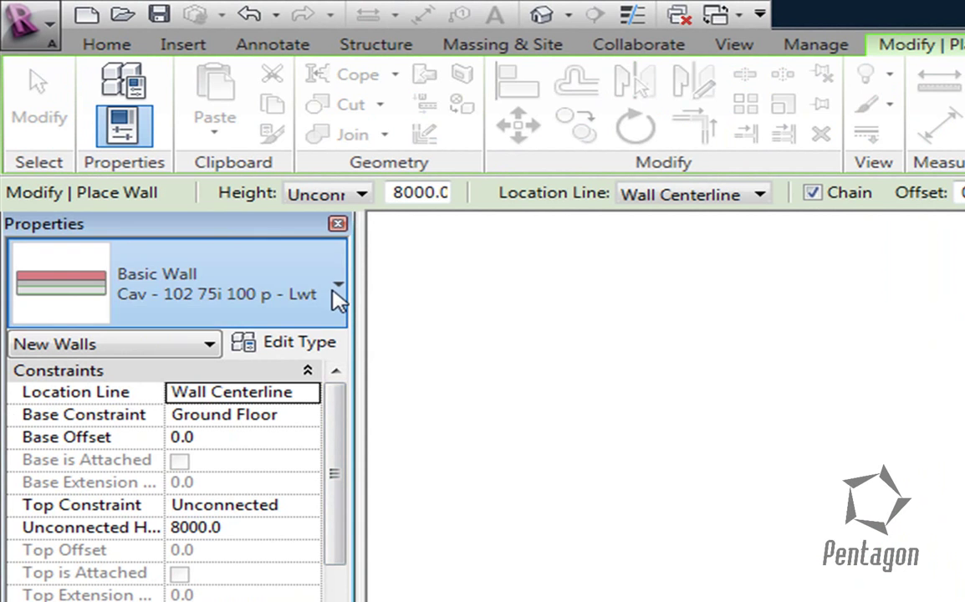
click(337, 286)
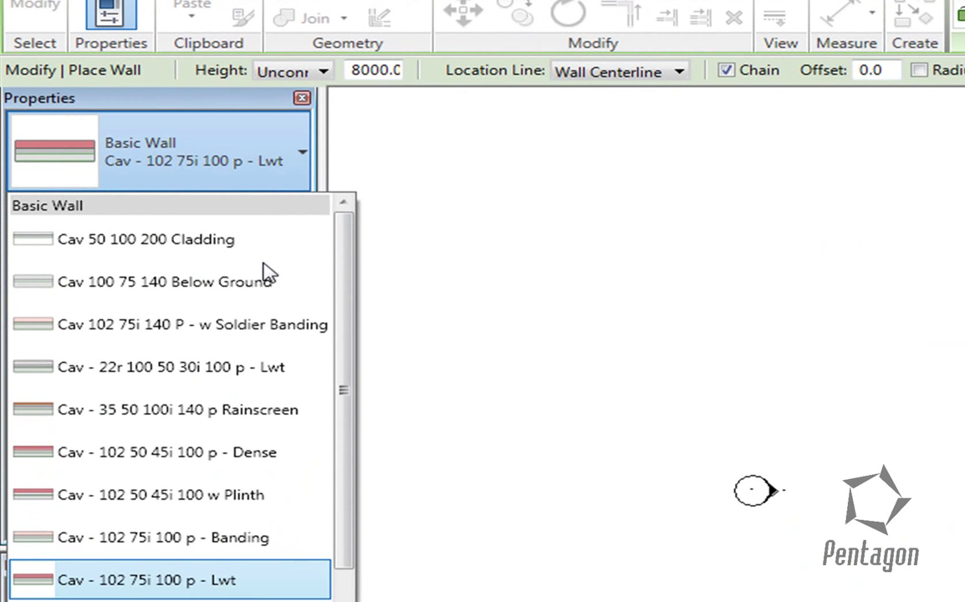
click(197, 455)
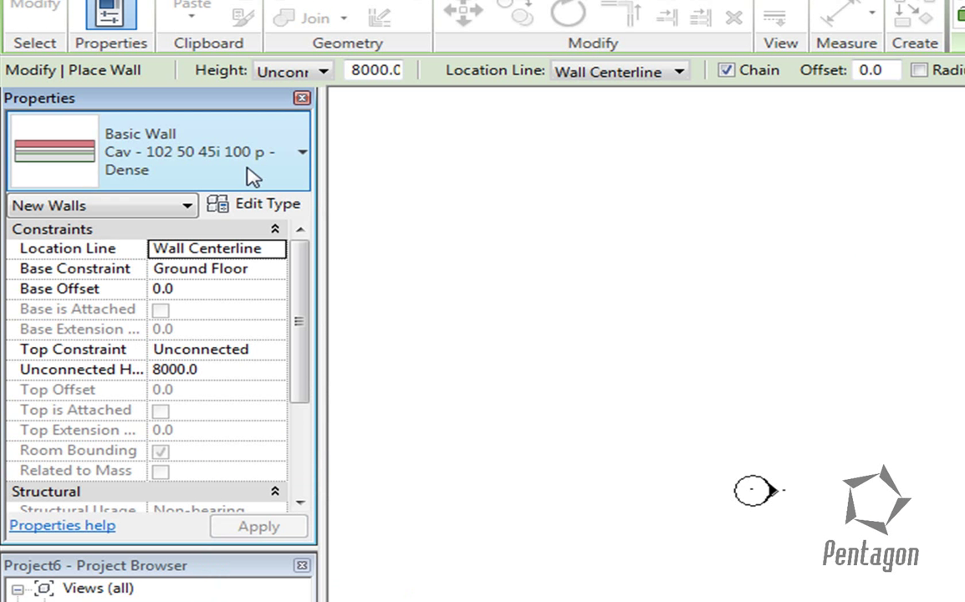
click(322, 72)
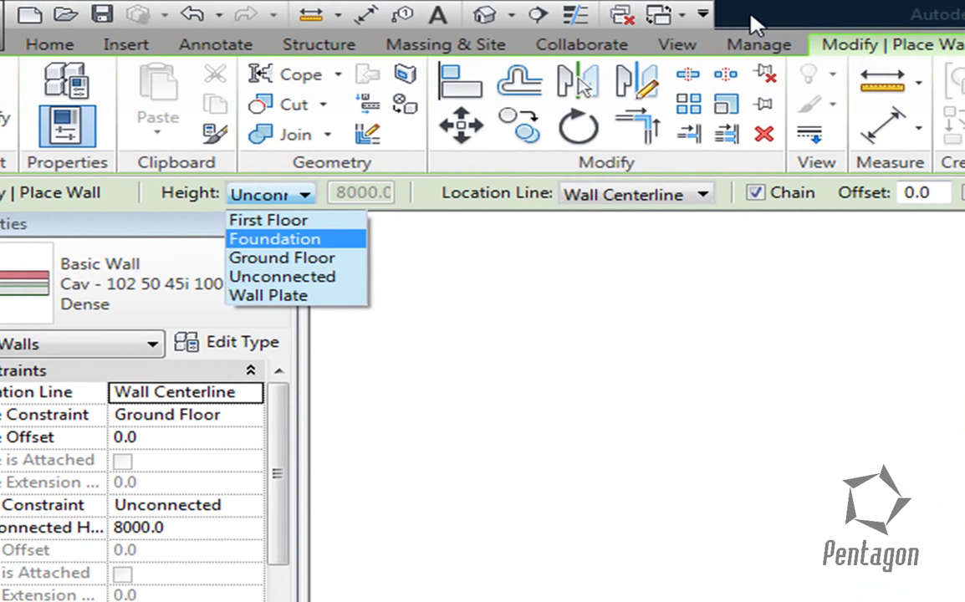
click(751, 15)
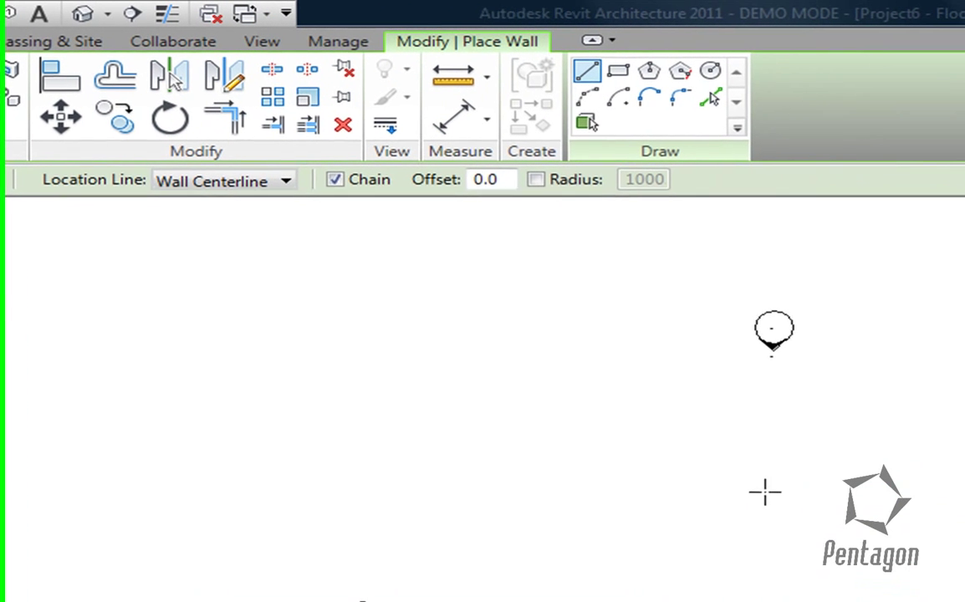
Sketch the chain of connected walls (12000 run, 6500 run, back left) around the stepped outline
click(484, 433)
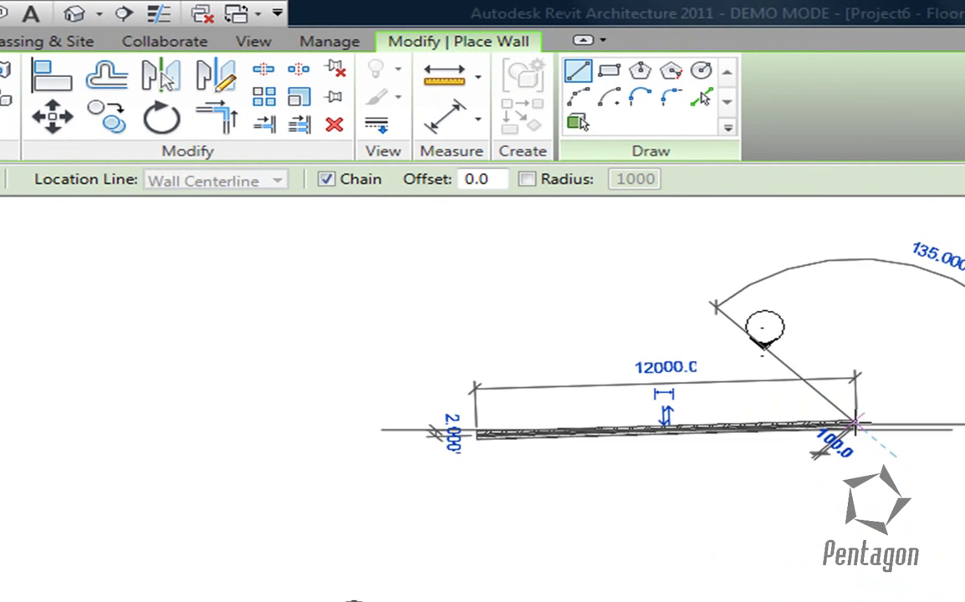
click(855, 424)
click(855, 542)
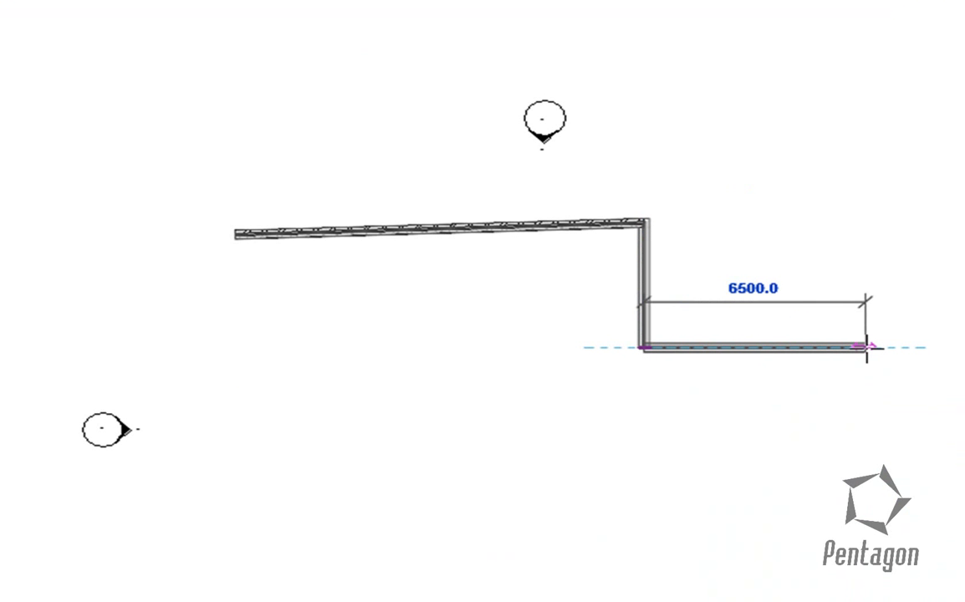
click(868, 347)
click(869, 520)
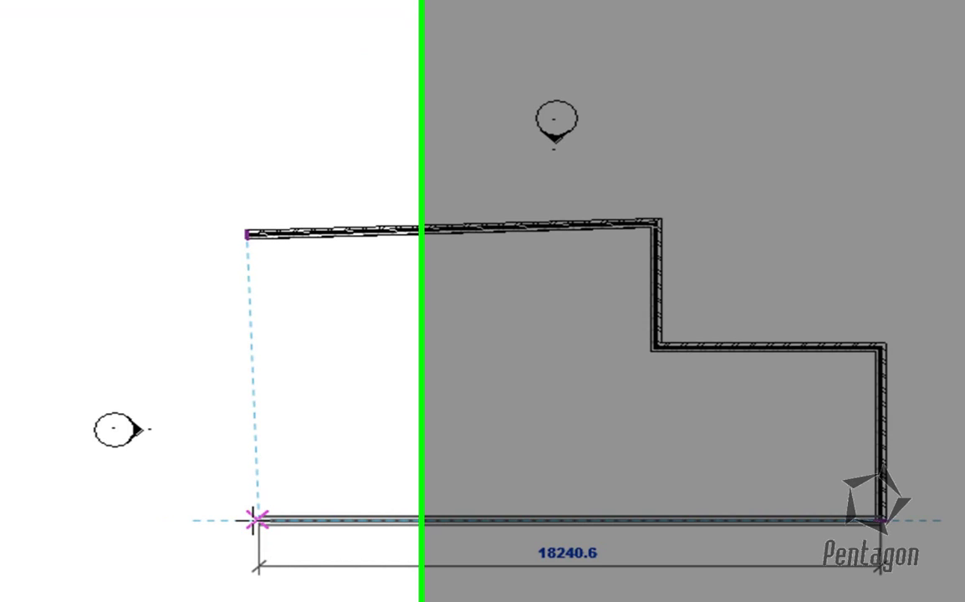
click(256, 520)
End the wall chain and snap the corner wall's end onto the vertical wall's centreline
right_click(771, 201)
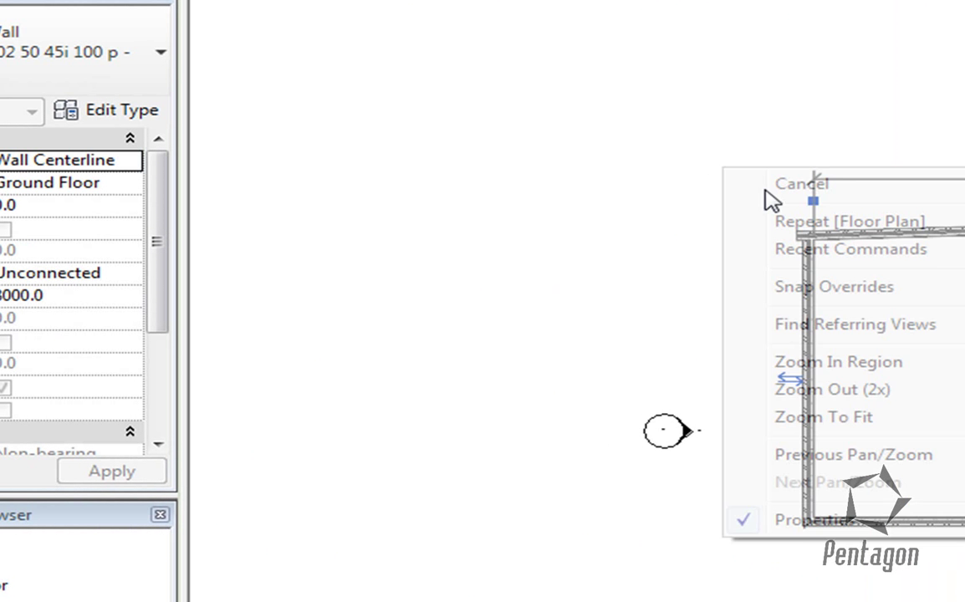
click(769, 186)
scroll(870, 264, up, 4)
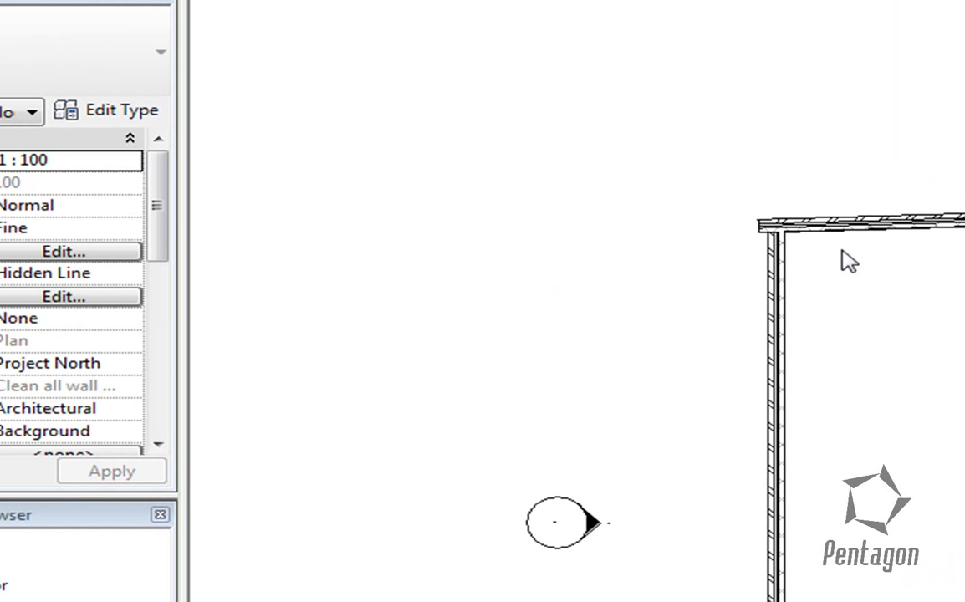
click(809, 213)
drag(665, 204, 713, 198)
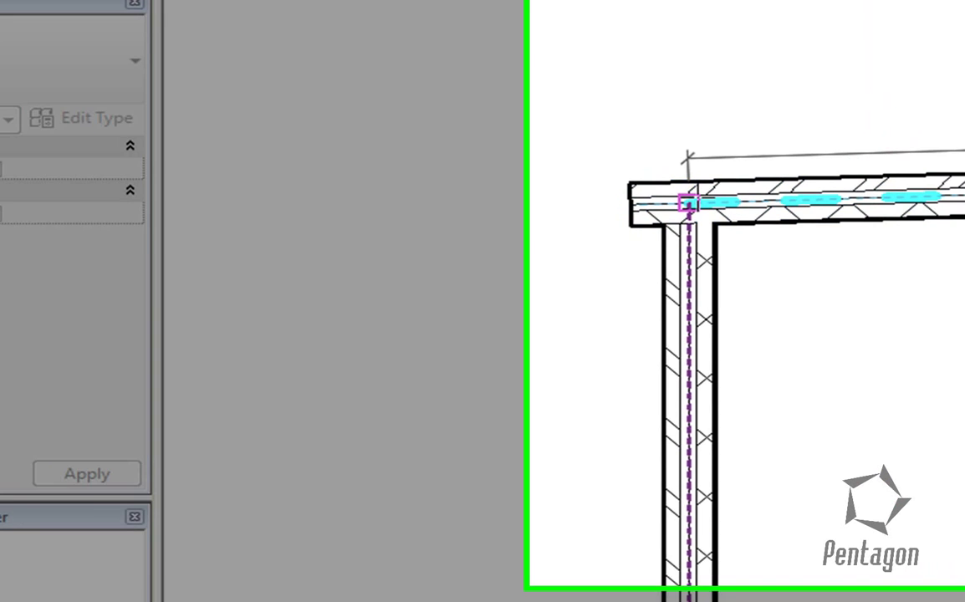
click(291, 211)
scroll(463, 361, down, 3)
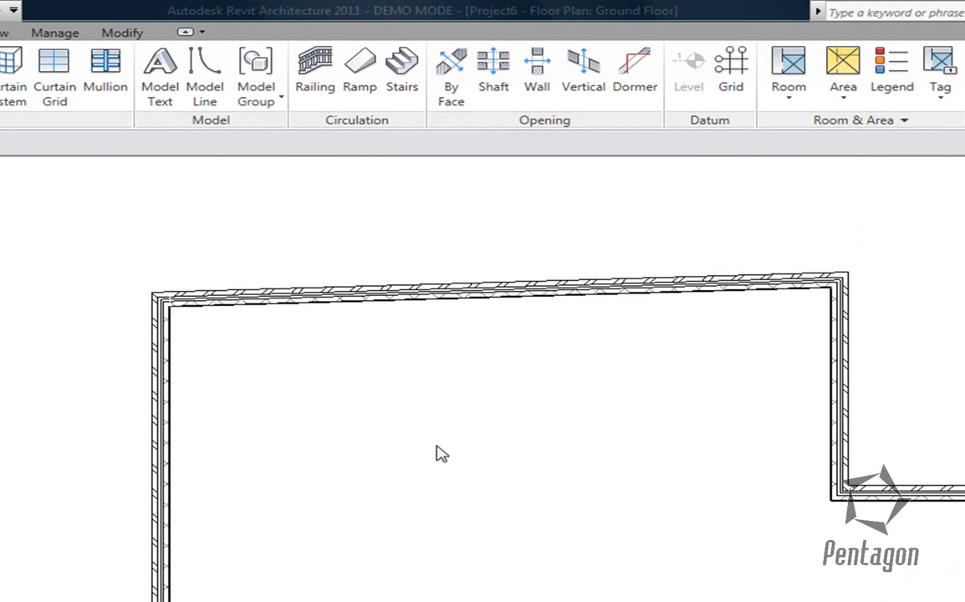
scroll(908, 291, up, 1)
Pull the sloping top wall level to close the outline, then centre the building
click(783, 285)
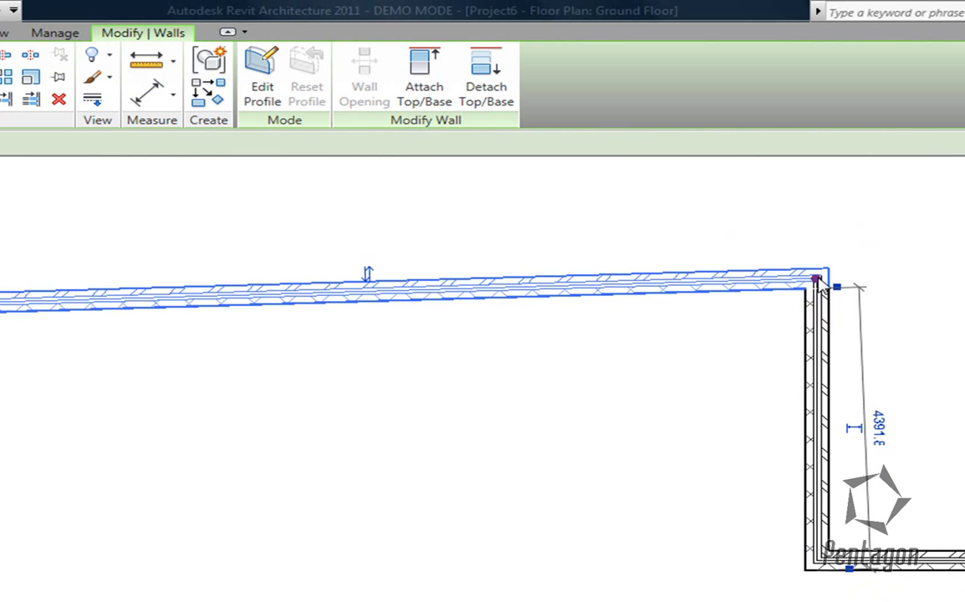
drag(815, 279, 816, 304)
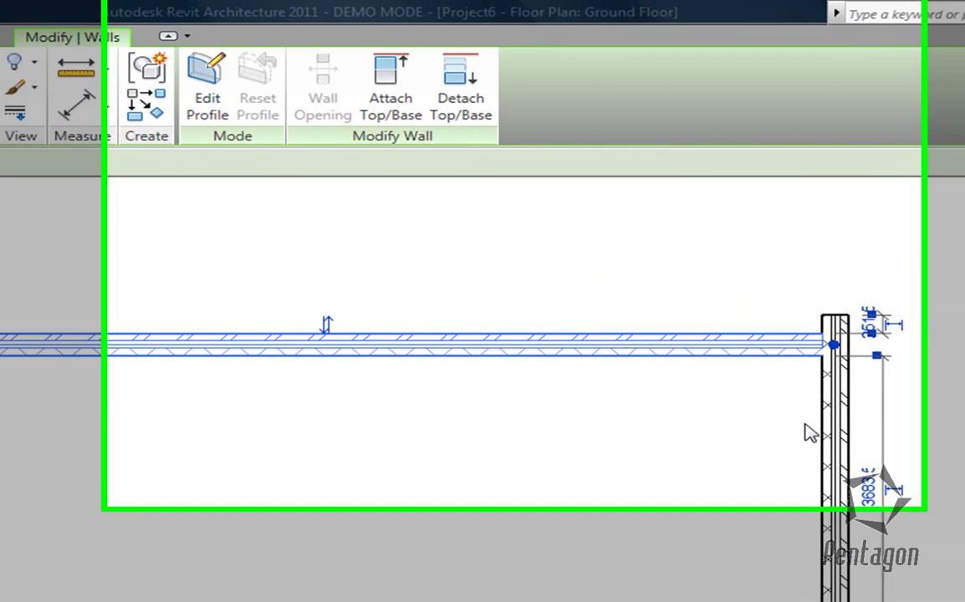
click(834, 381)
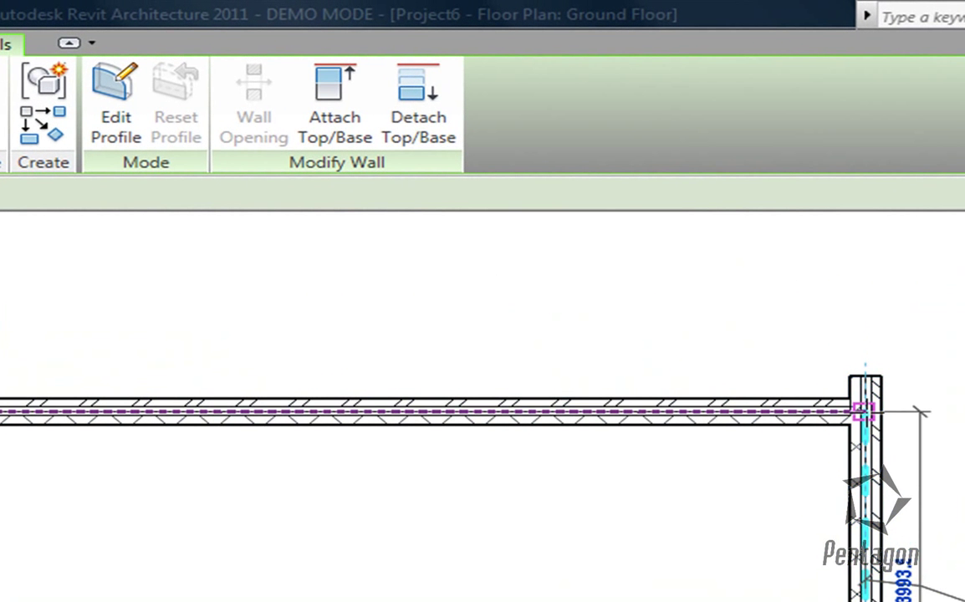
click(819, 394)
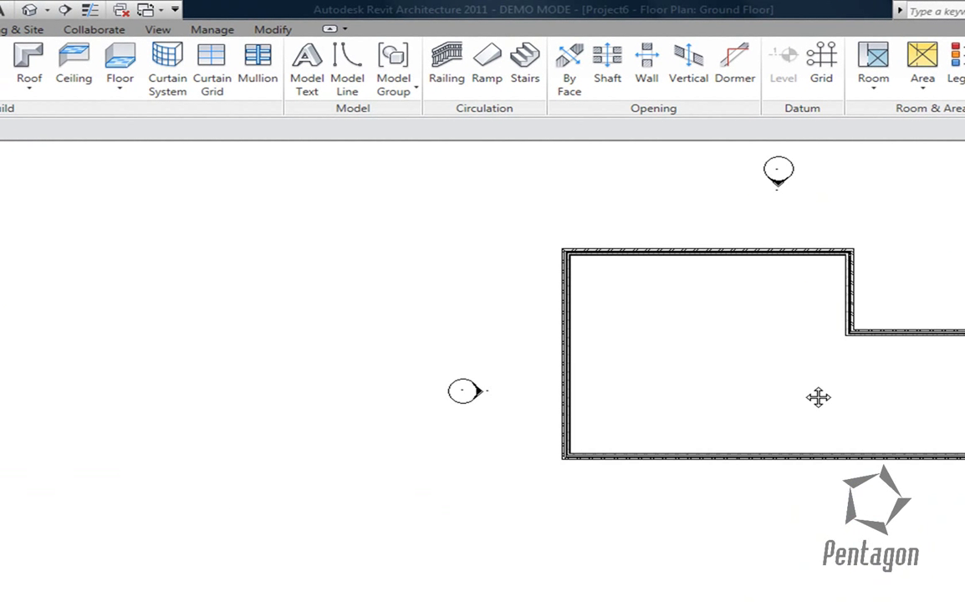
middle_drag(715, 411, 534, 483)
click(389, 459)
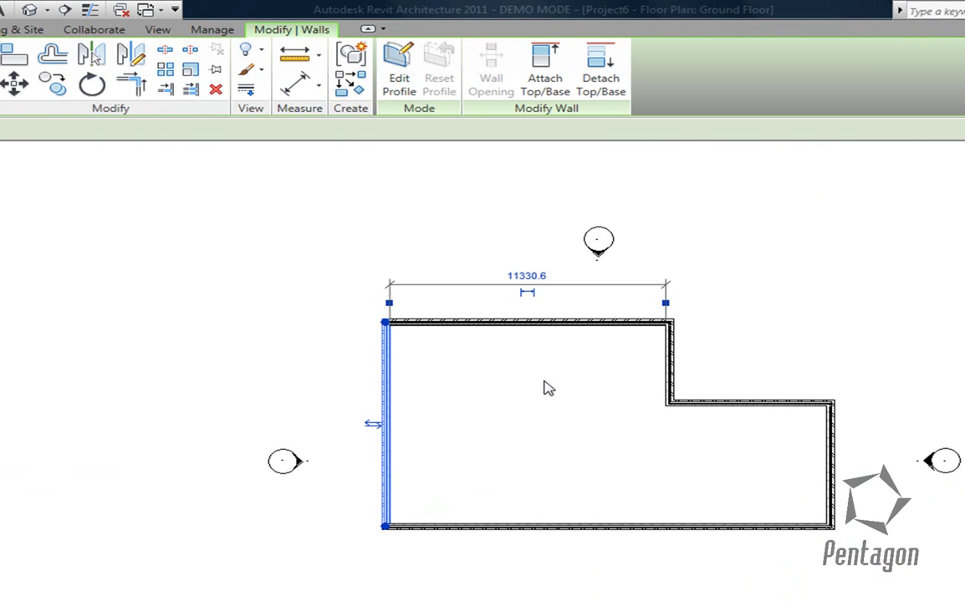
key(Escape)
middle_drag(567, 405, 448, 432)
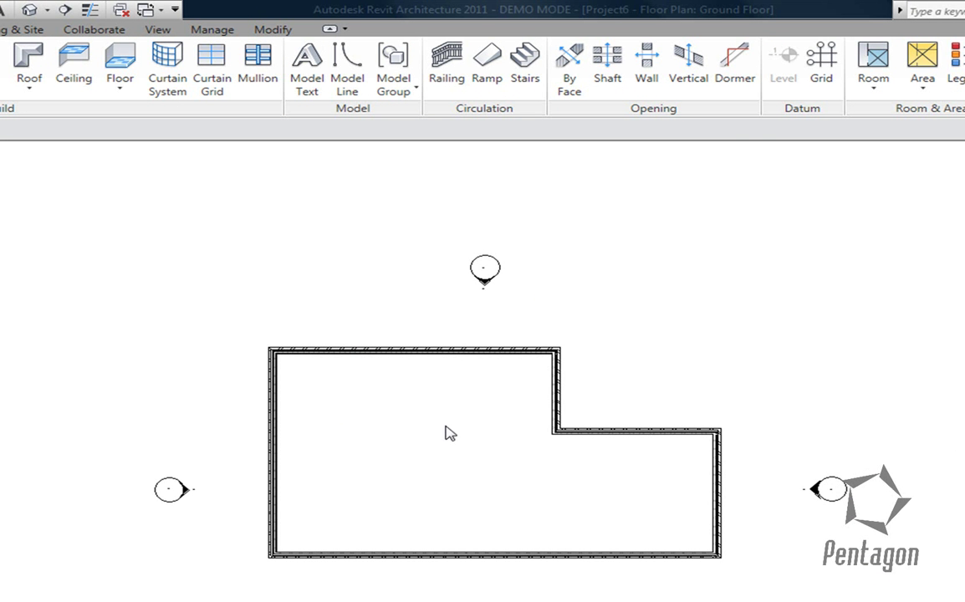
Check all the level markers in the East elevation
click(30, 10)
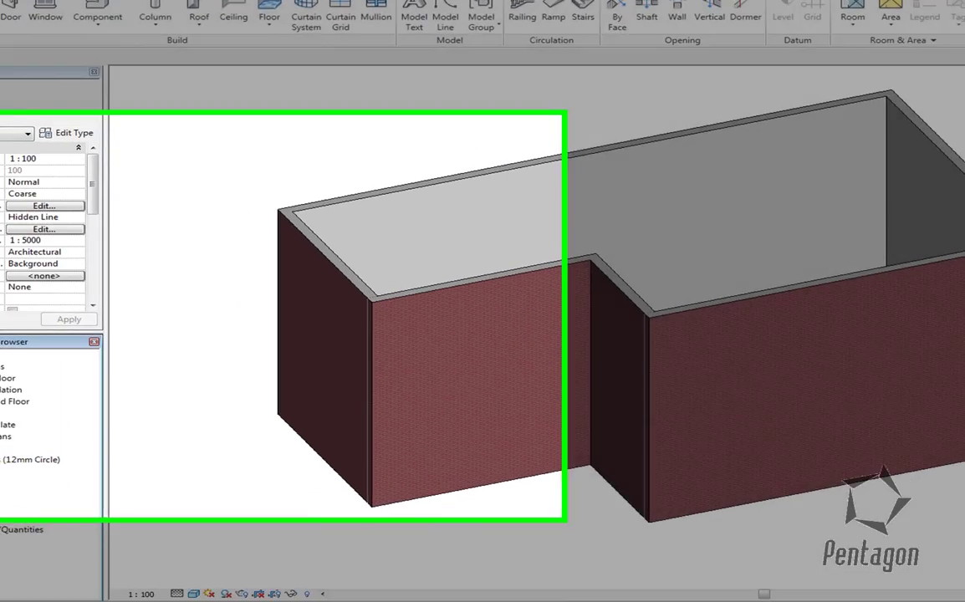
double_click(94, 535)
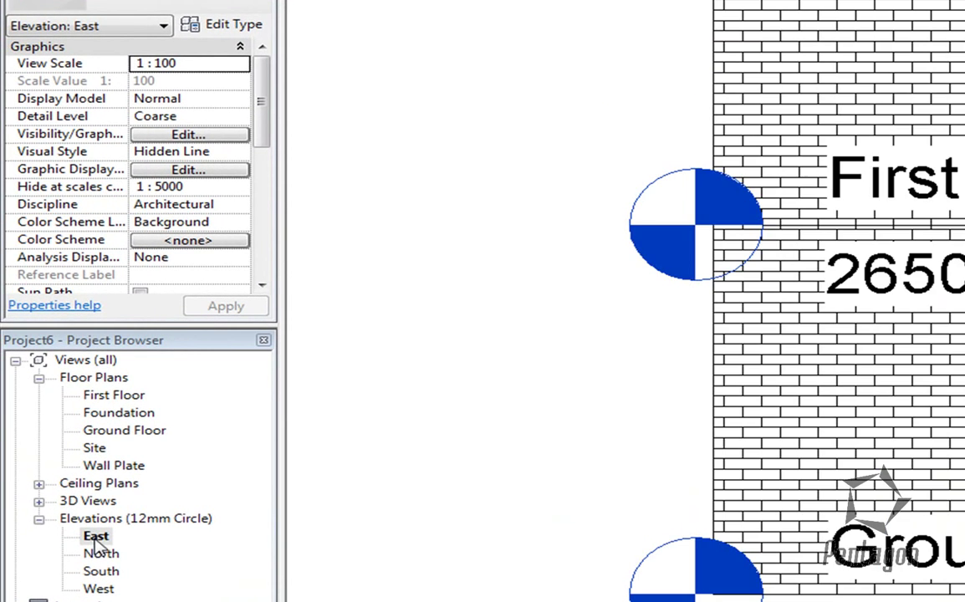
scroll(577, 300, down, 5)
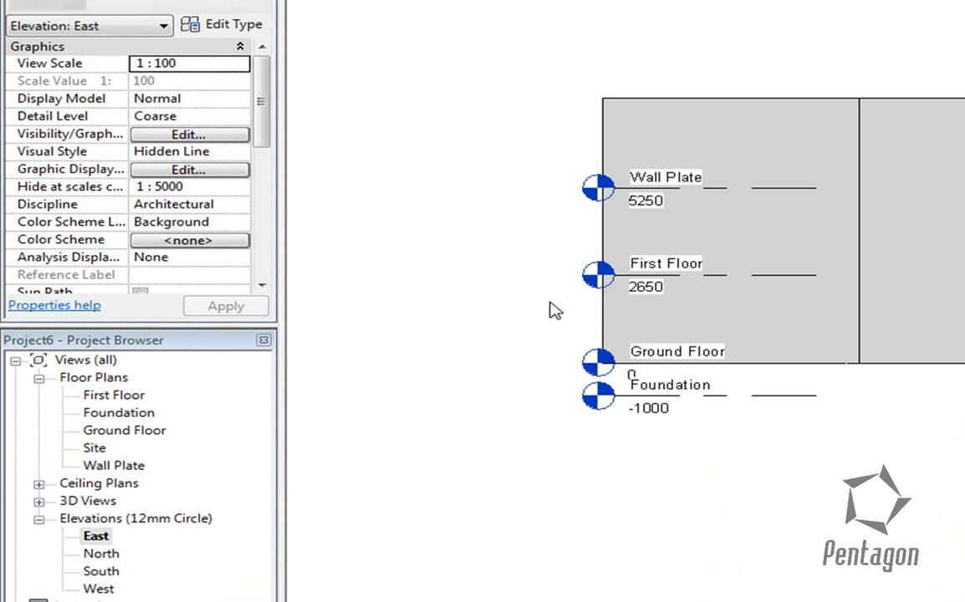
middle_drag(552, 306, 572, 363)
Open the {3D} view to see the brick-walled building shell
click(39, 502)
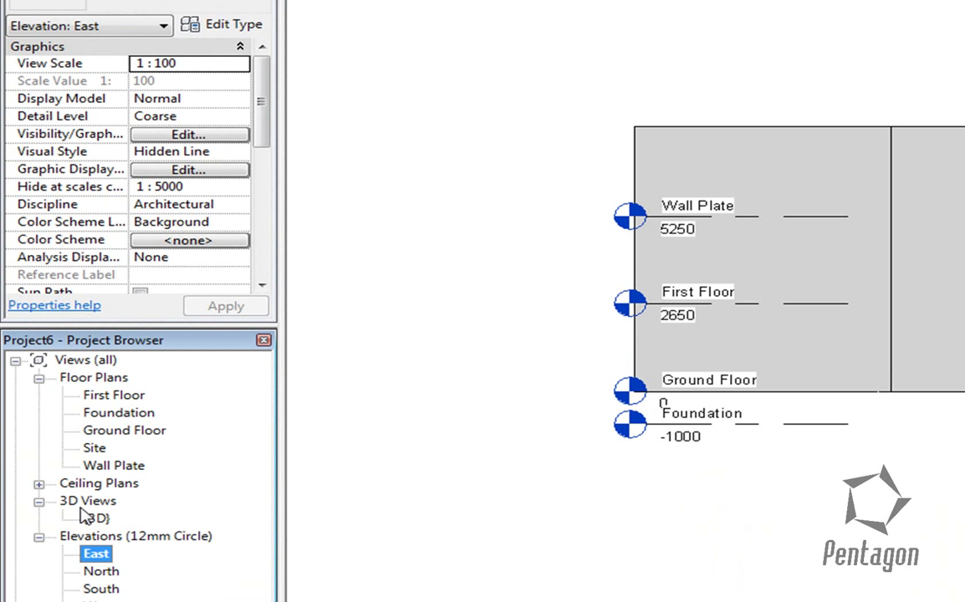
click(96, 519)
double_click(95, 519)
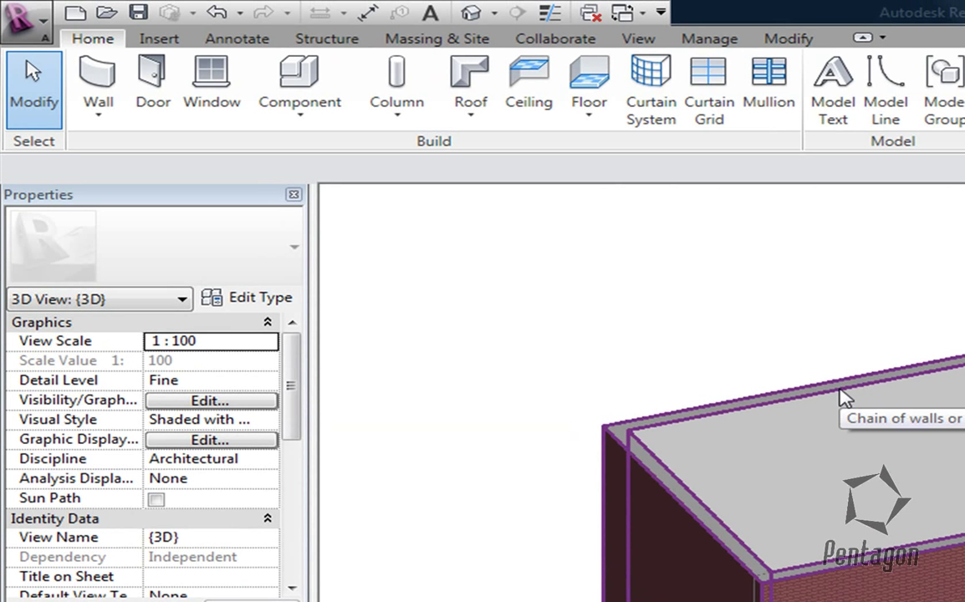
Set the top constraint of all six walls to First Floor
click(845, 399)
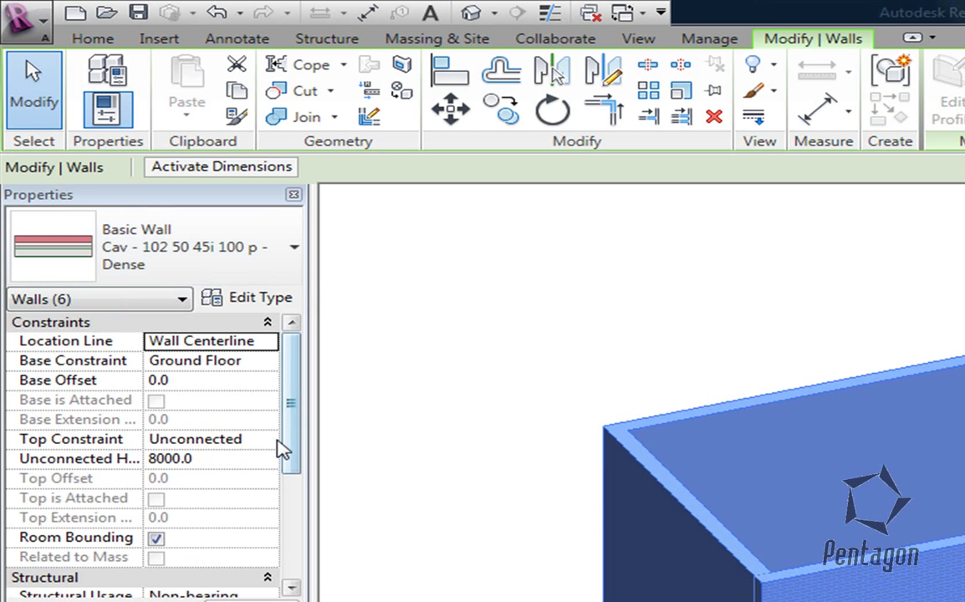
click(277, 442)
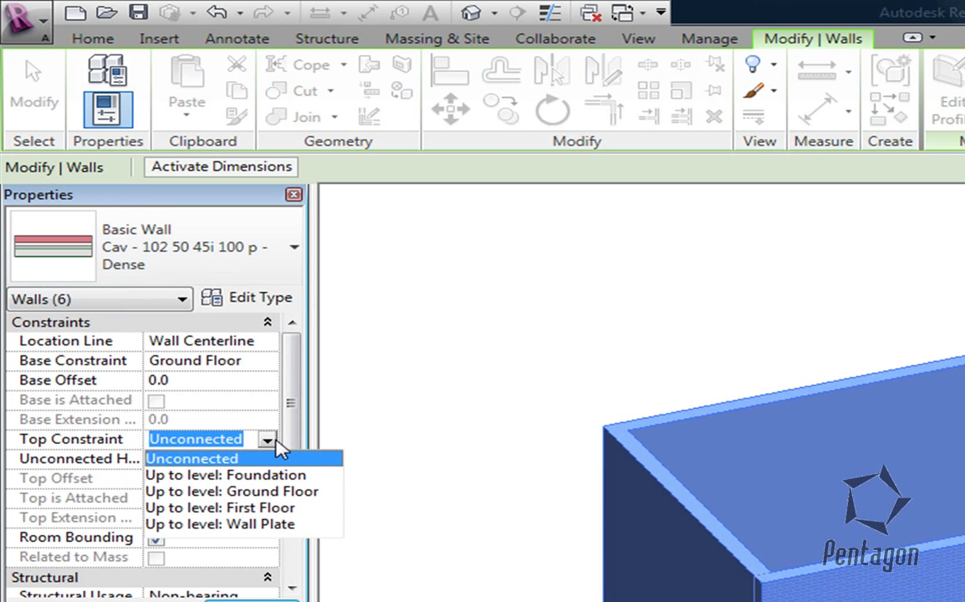
click(251, 508)
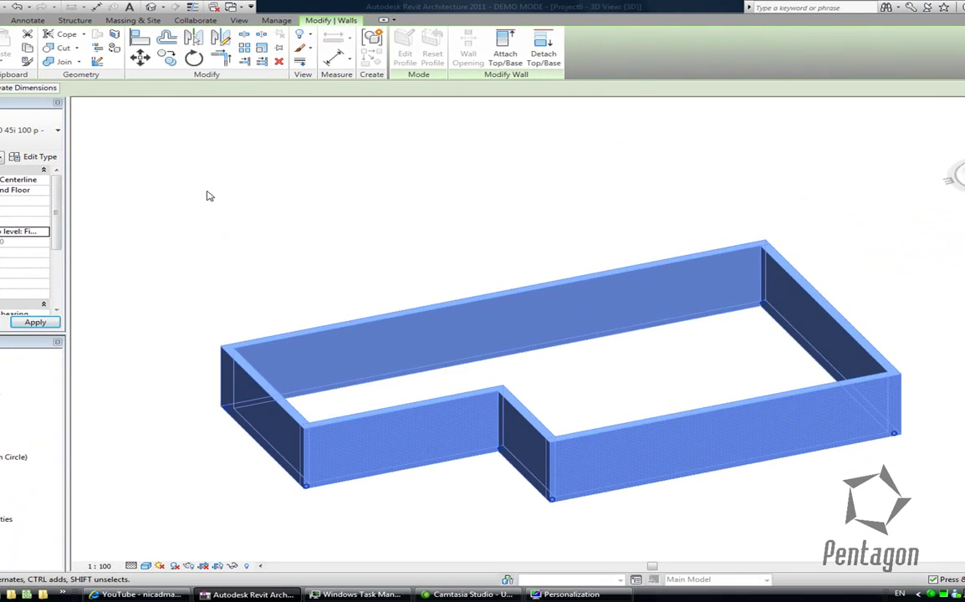
click(222, 201)
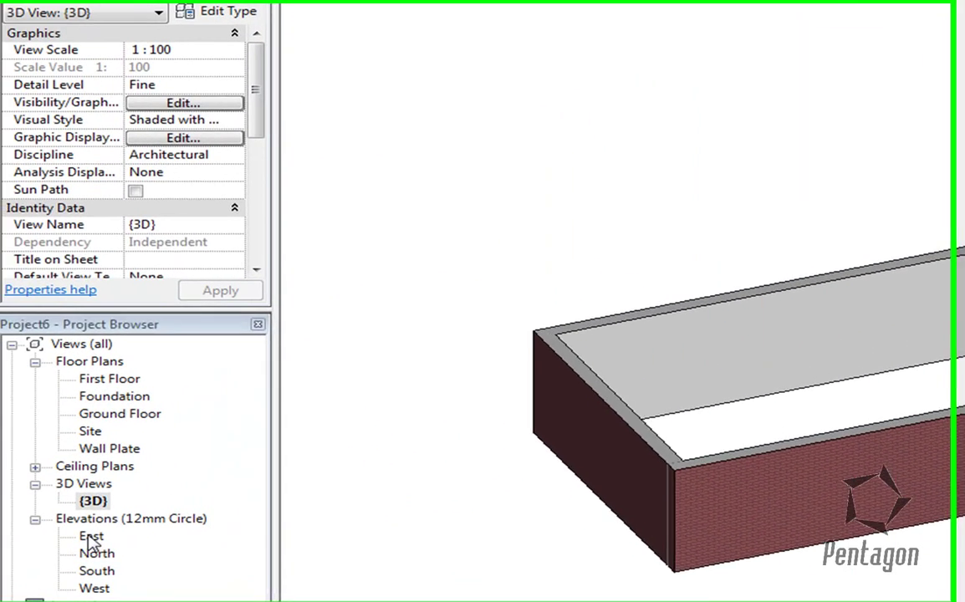
In the East elevation, extend the Wall Plate level lines further right
double_click(95, 538)
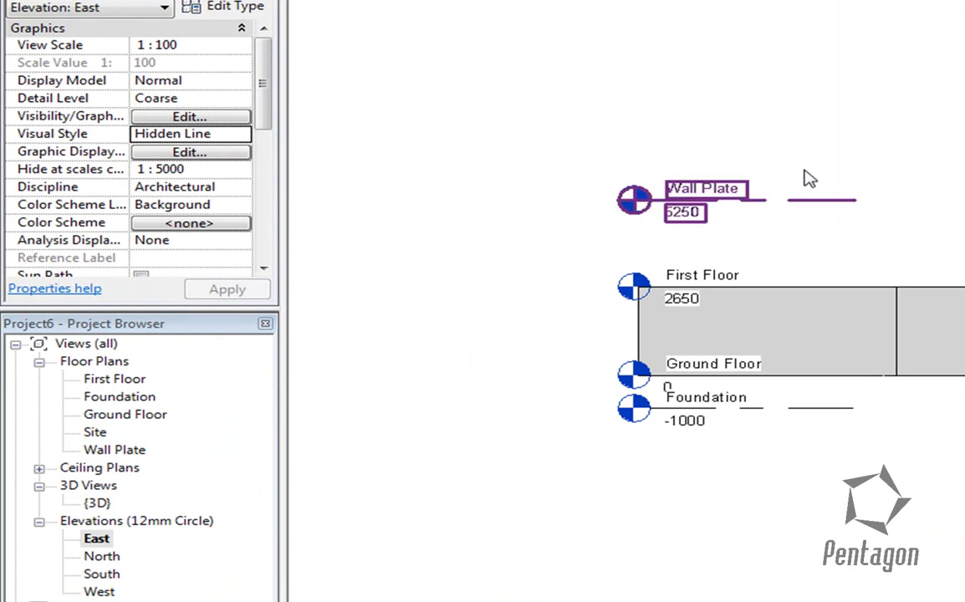
click(813, 205)
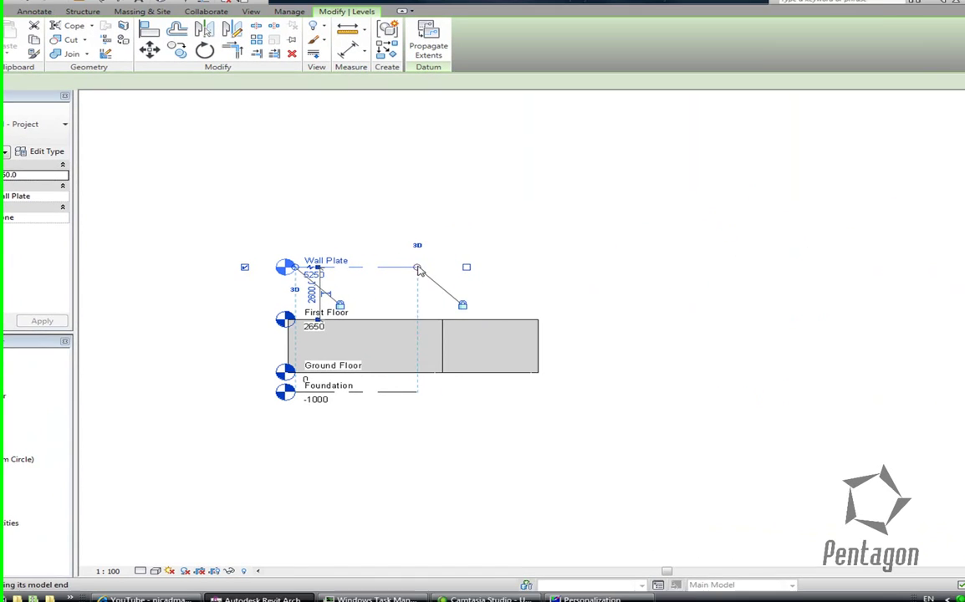
drag(420, 270, 962, 269)
click(260, 302)
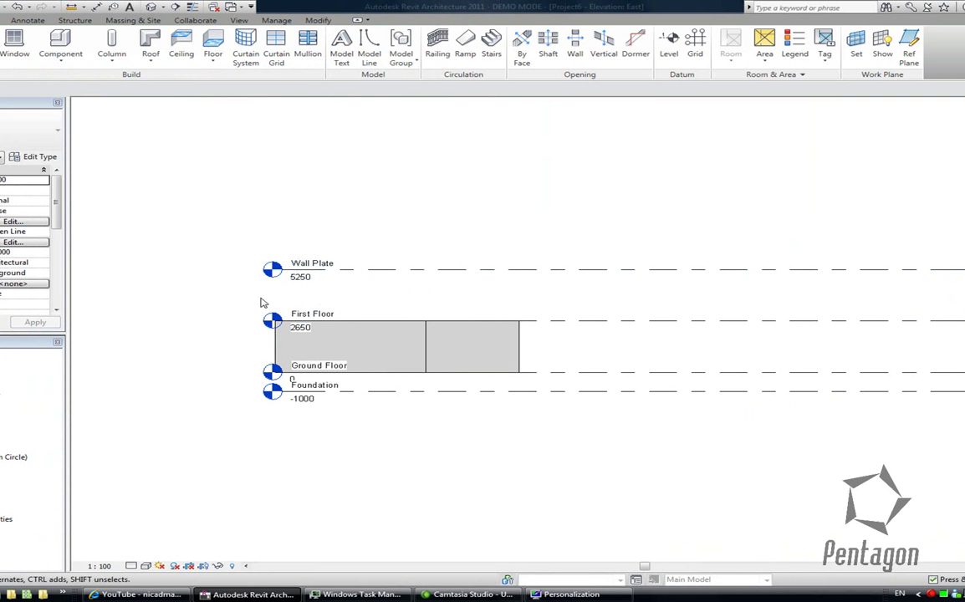
Set the East elevation view scale to 1 : 50 so the walls show brick
click(368, 270)
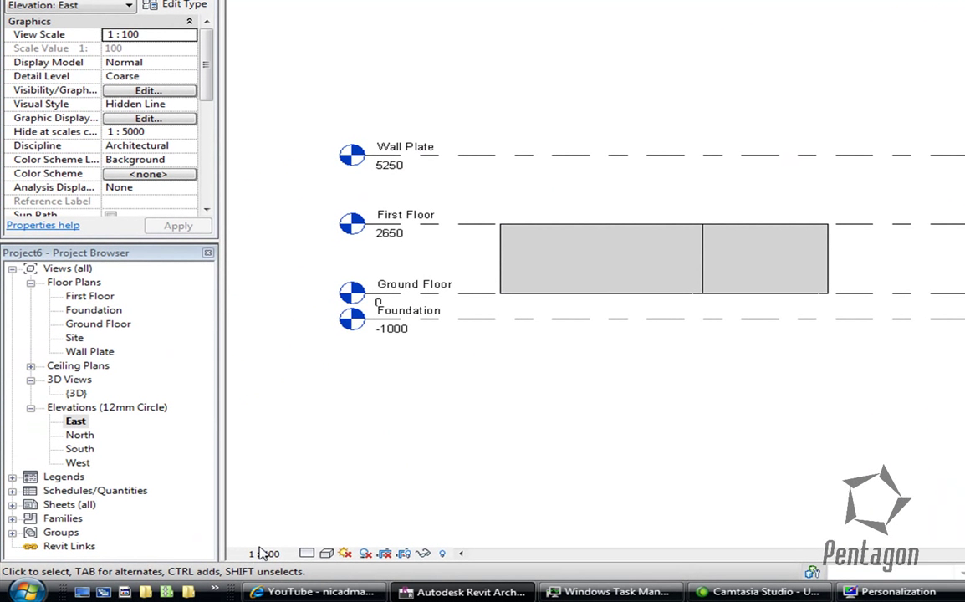
click(262, 554)
click(282, 438)
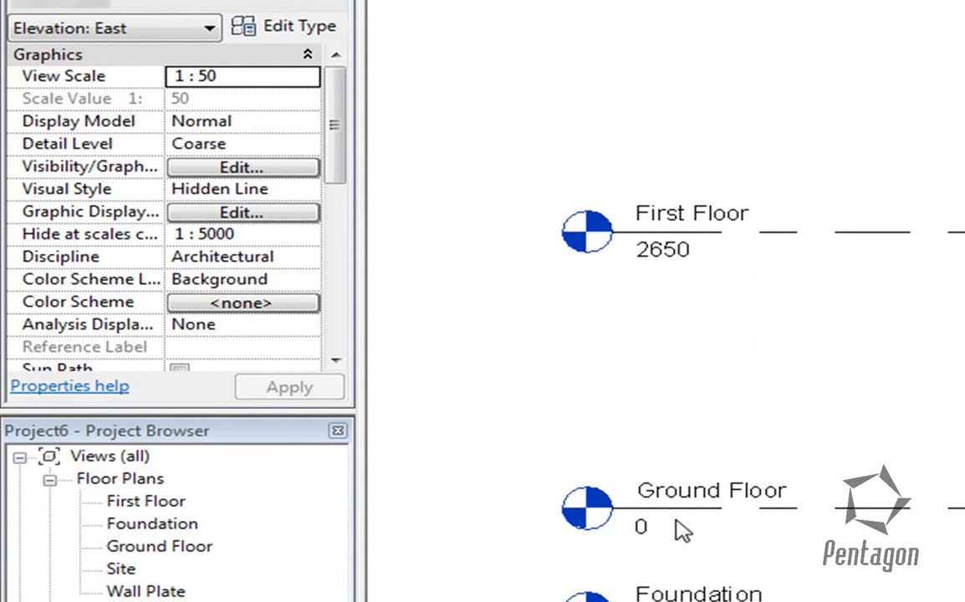
scroll(684, 531, down, 2)
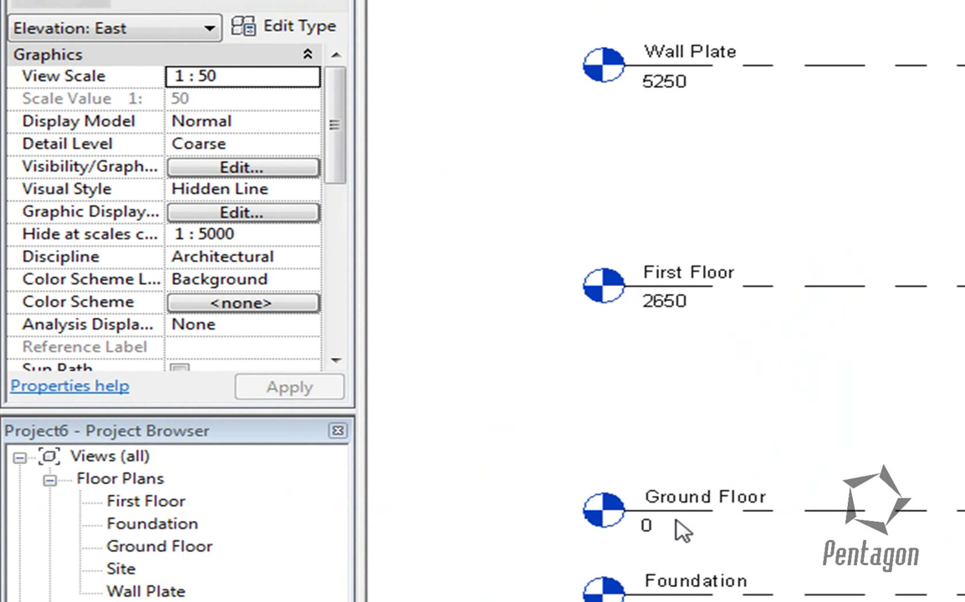
scroll(683, 532, up, 5)
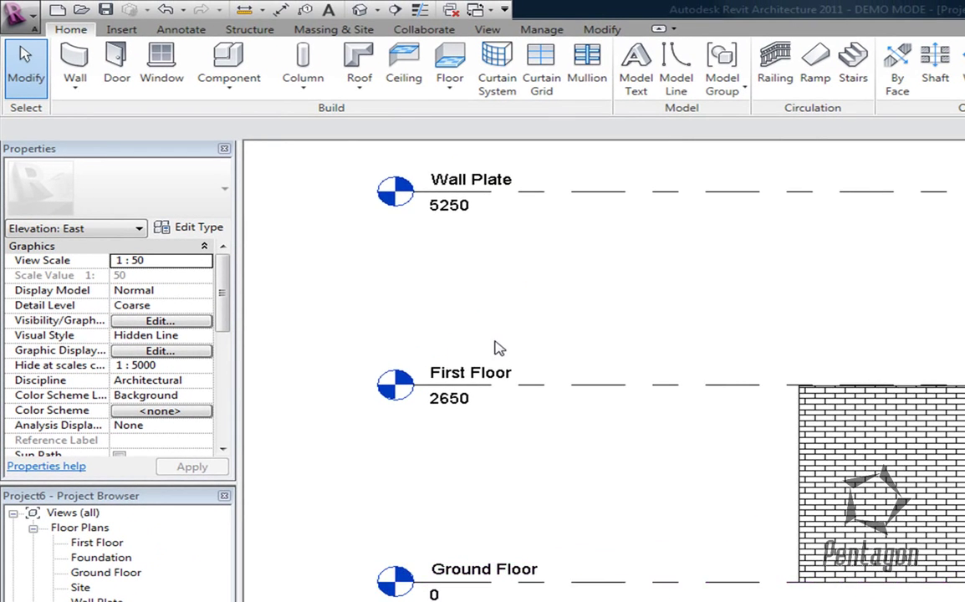
scroll(523, 318, down, 1)
middle_drag(523, 318, 532, 344)
Specify coordinates at the Ground Floor level with a shared elevation of 103500
click(542, 31)
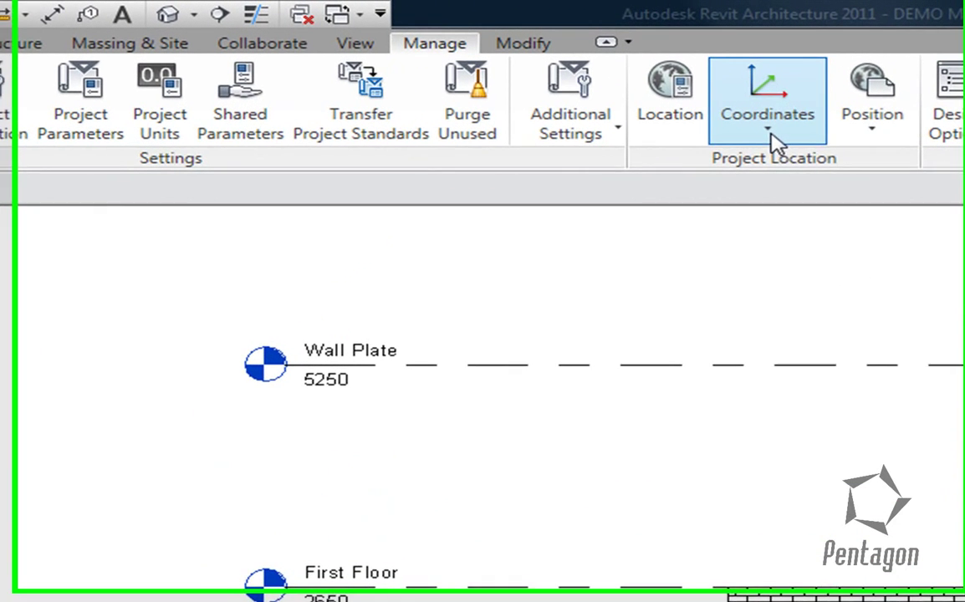
click(875, 136)
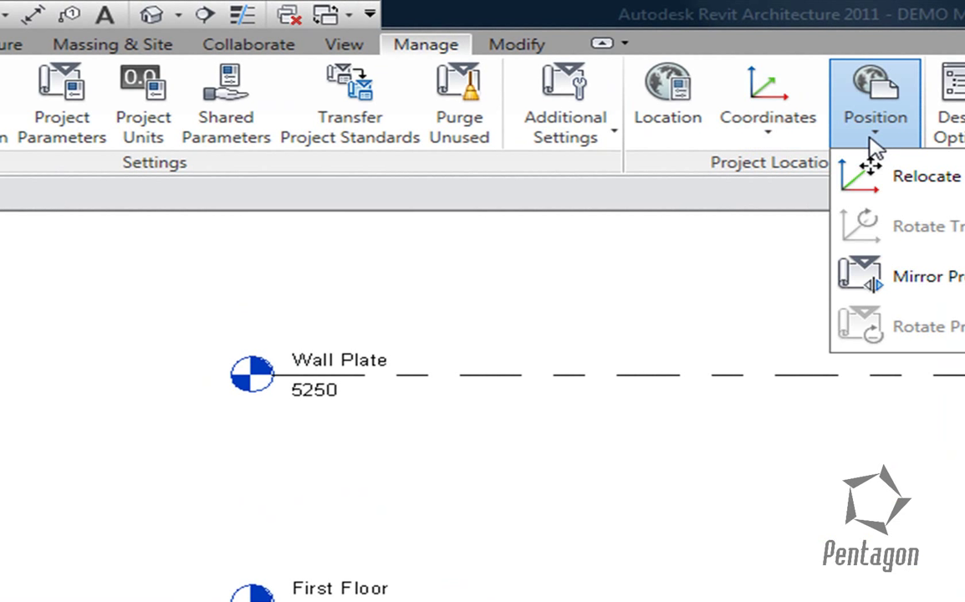
click(772, 135)
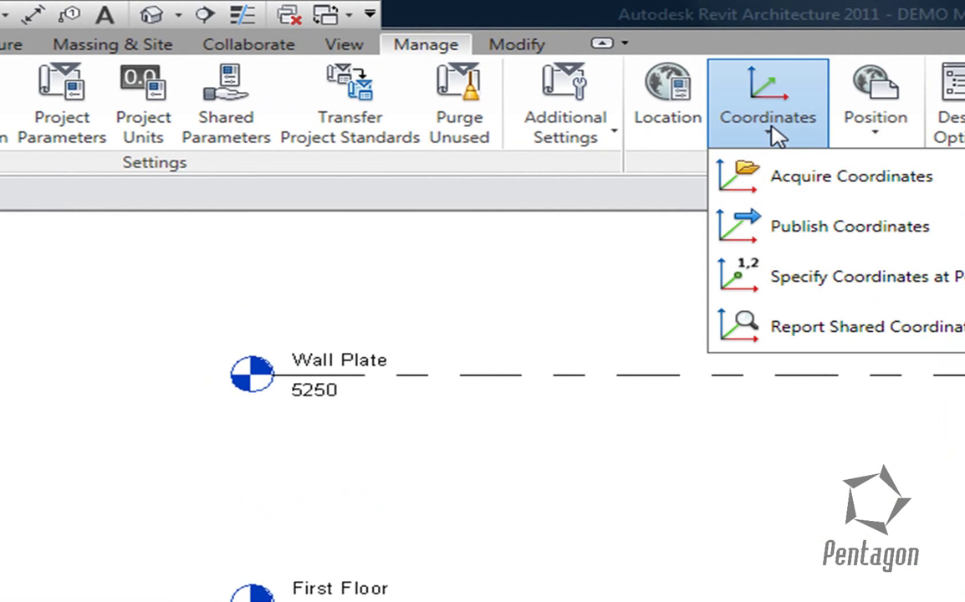
click(853, 292)
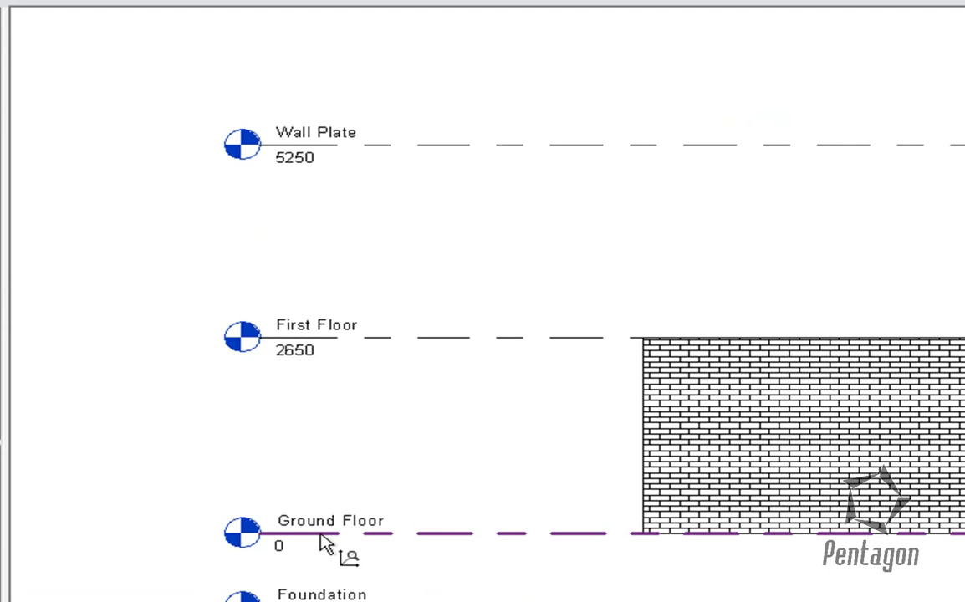
click(322, 536)
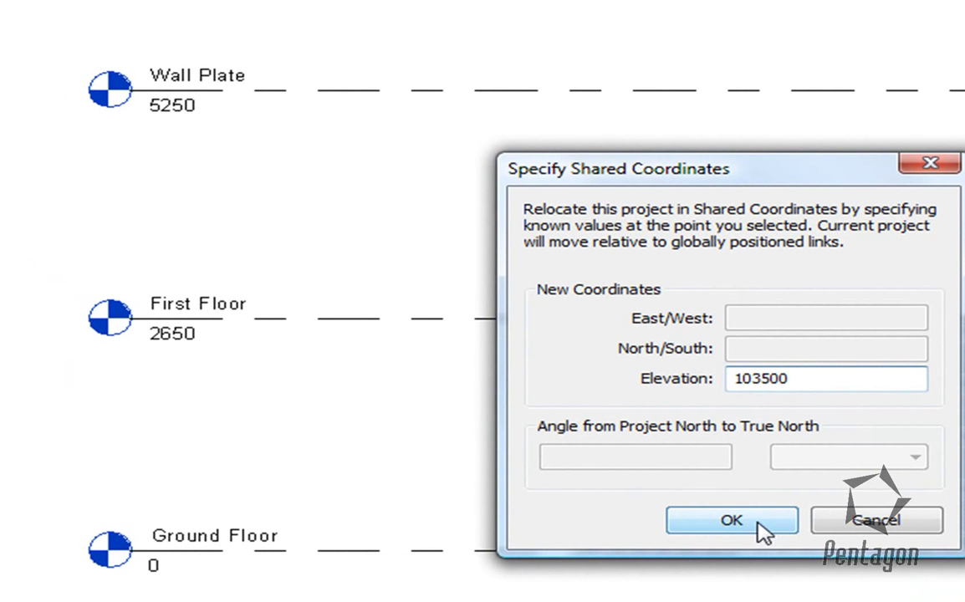
click(763, 532)
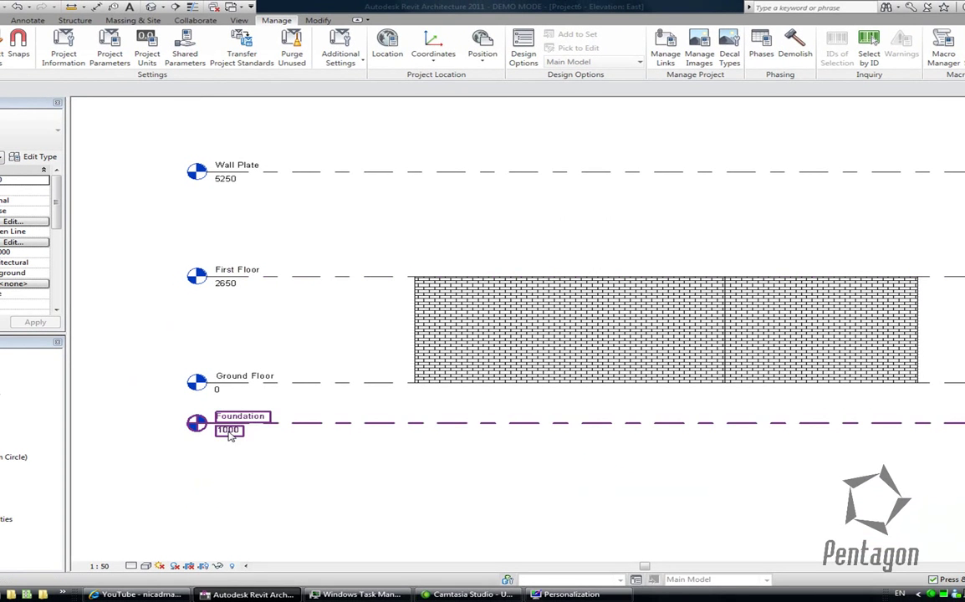
middle_drag(226, 432, 278, 476)
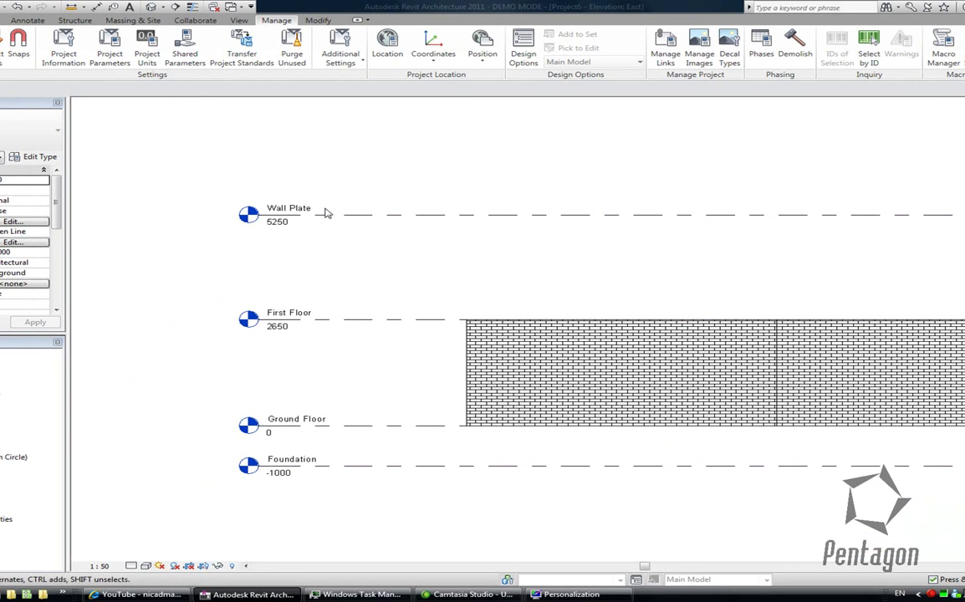
click(326, 216)
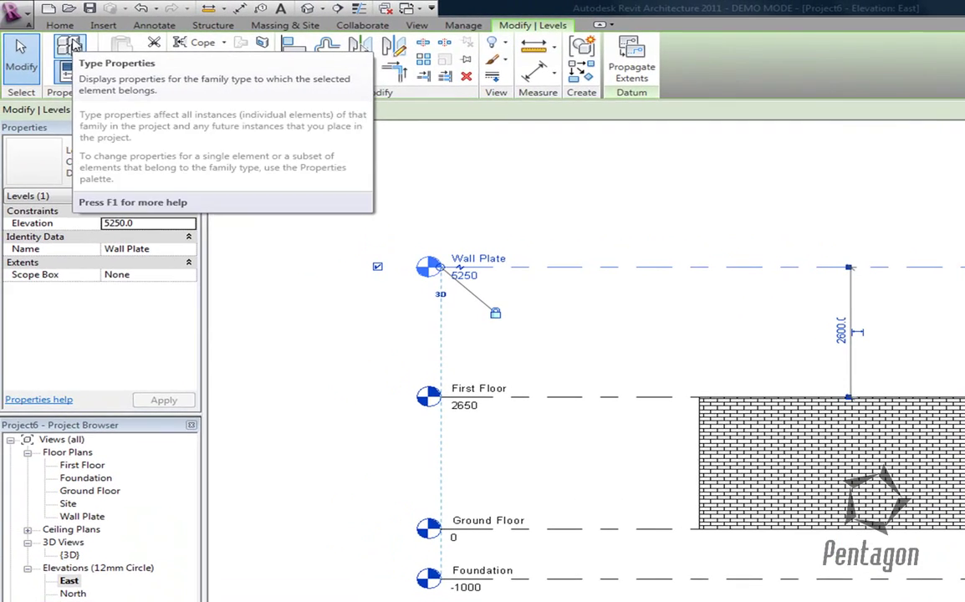
Set the level type's Elevation Base to Shared, so Wall Plate reads 108750
click(75, 43)
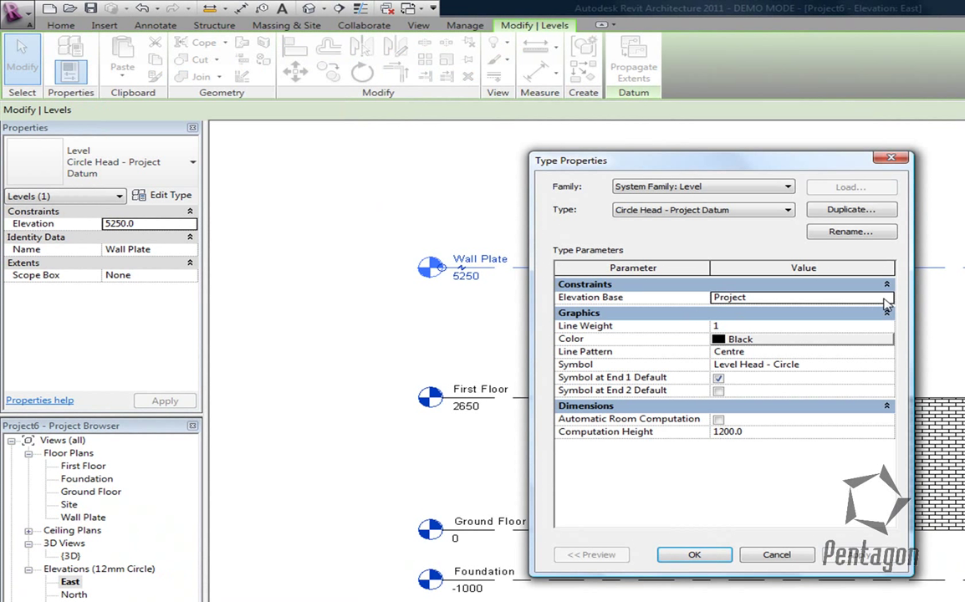
click(890, 301)
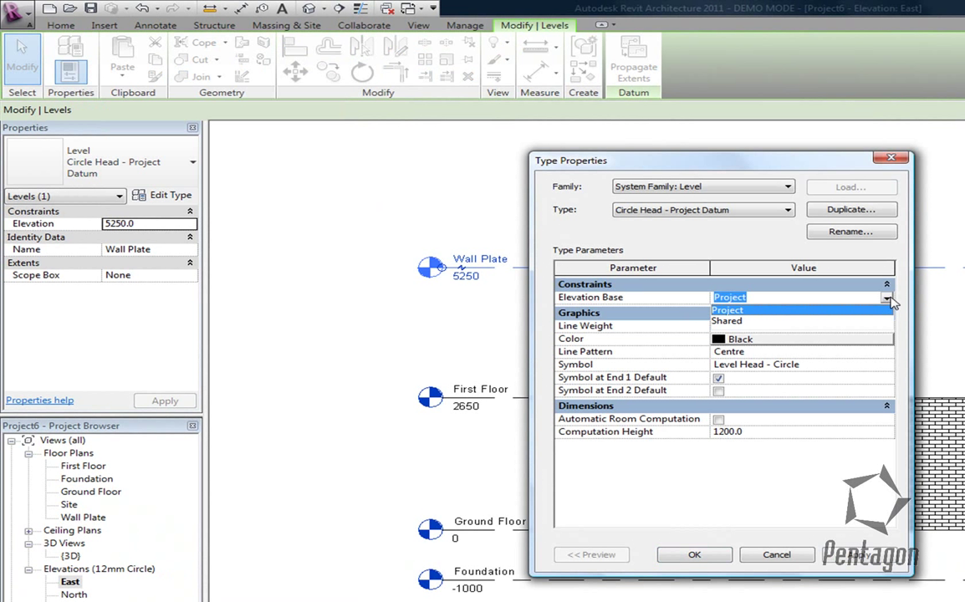
click(730, 325)
click(695, 557)
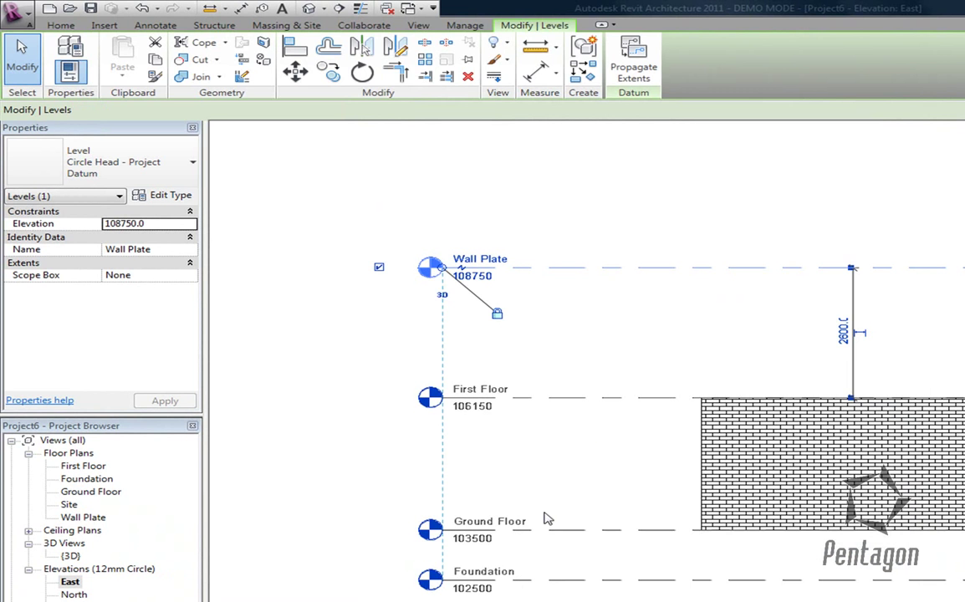
key(Escape)
scroll(491, 458, up, 2)
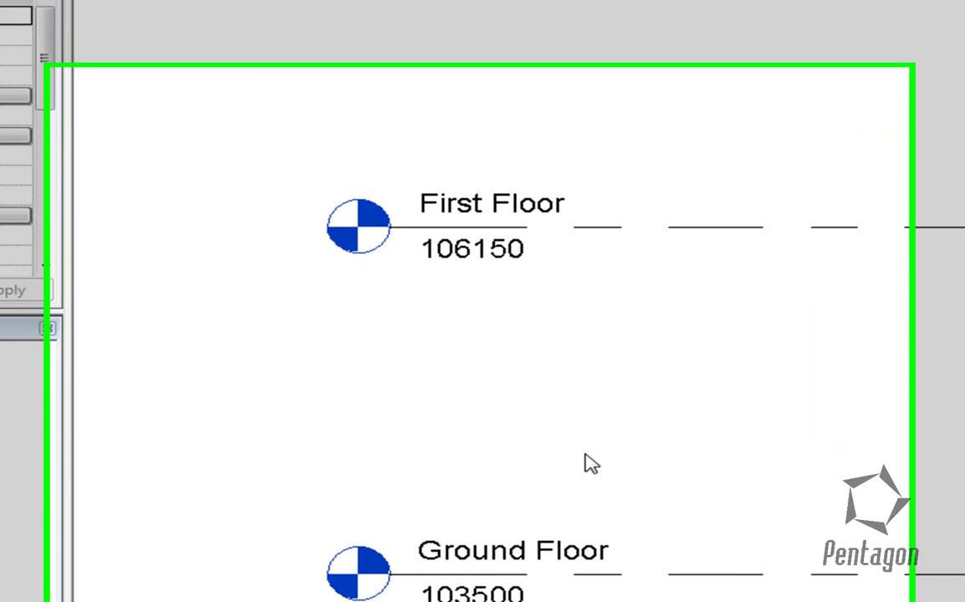
middle_drag(505, 341, 495, 310)
scroll(496, 310, down, 2)
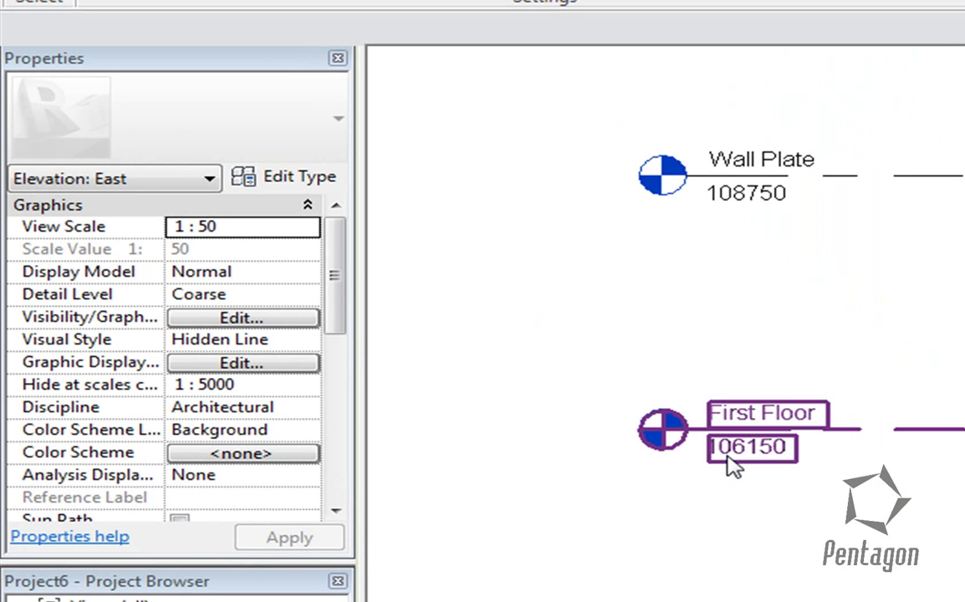
Change the First Floor level elevation from 106150 to 106200
click(741, 460)
click(736, 456)
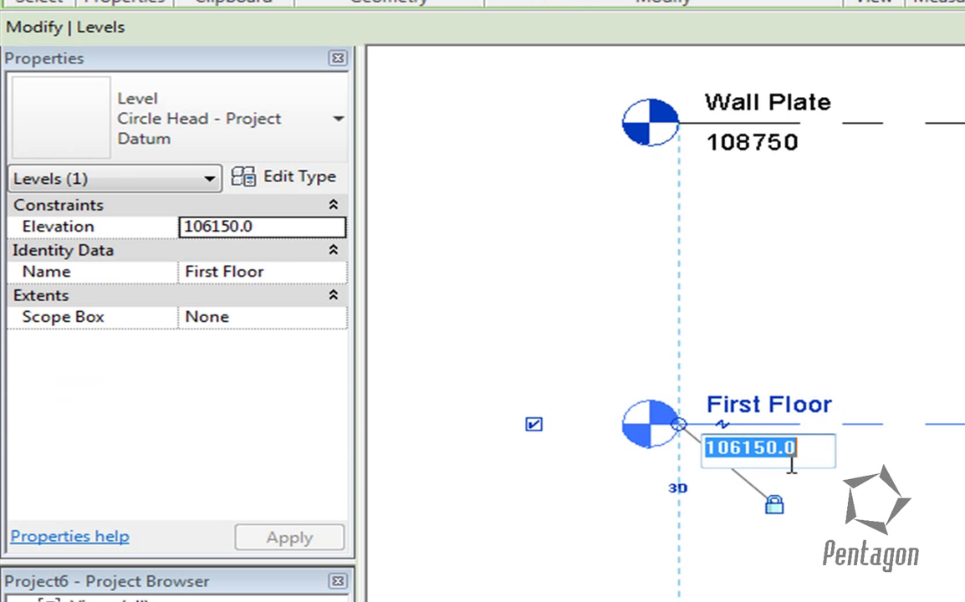
drag(752, 456, 823, 452)
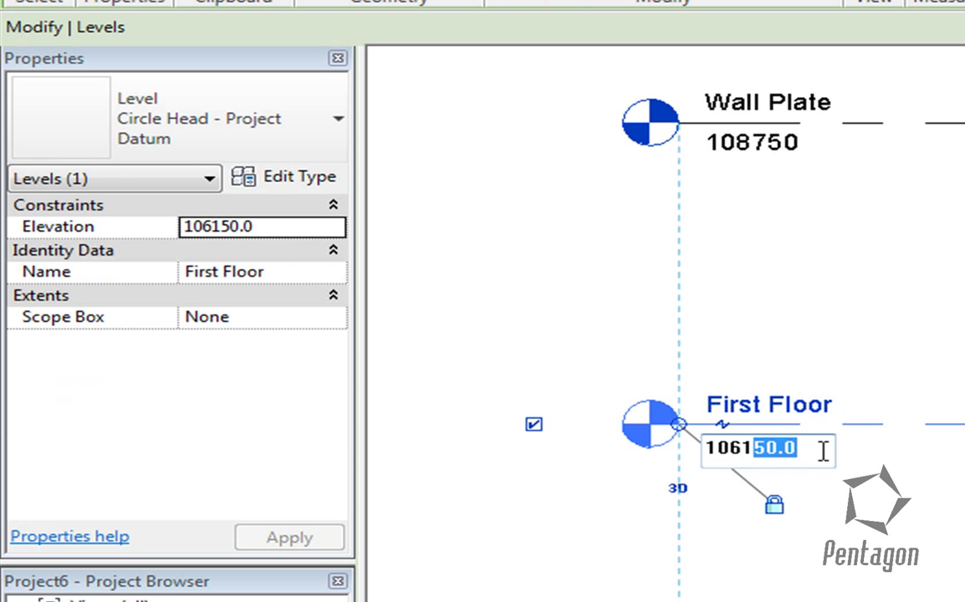
key(BackSpace)
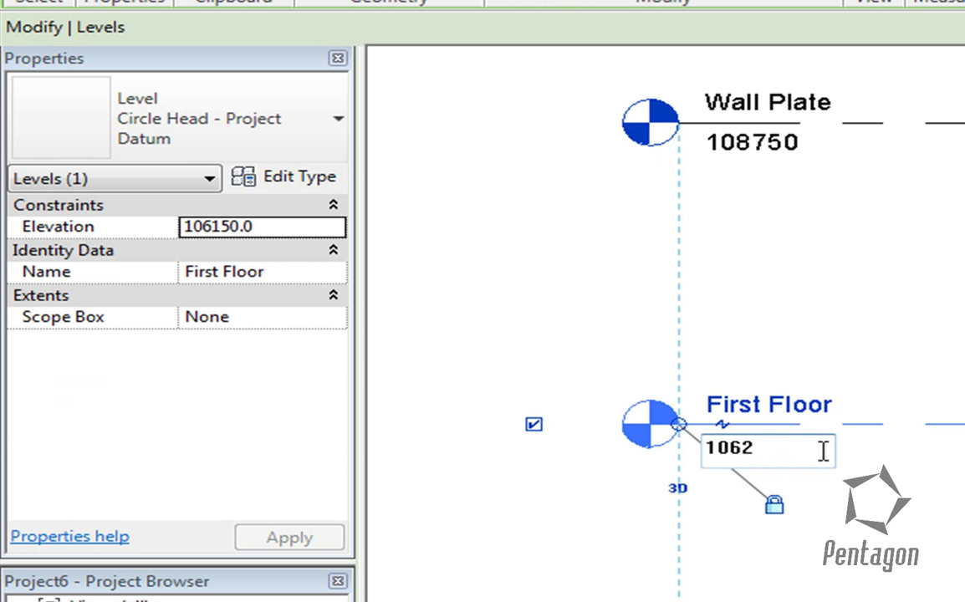
text(00)
key(Return)
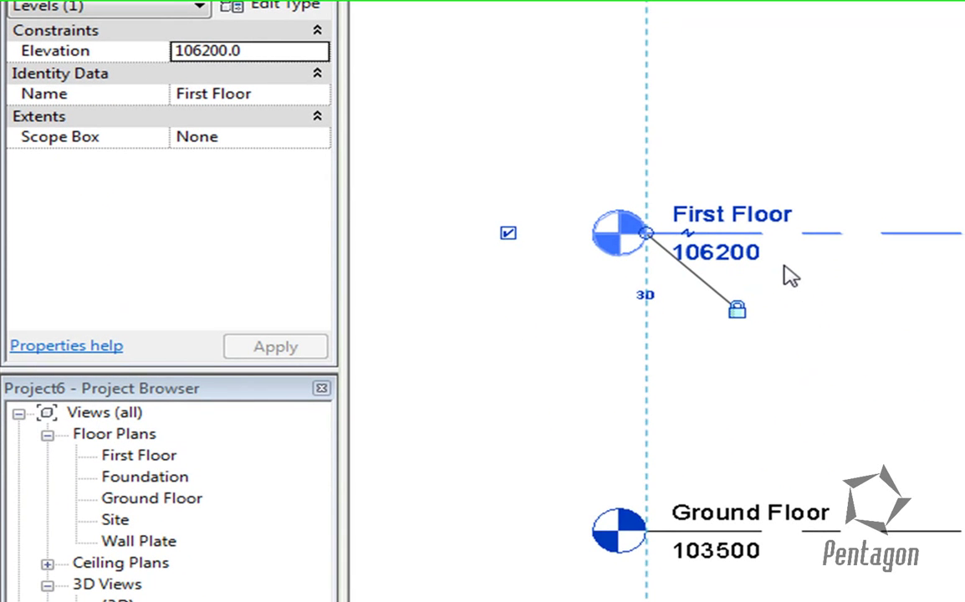
click(870, 265)
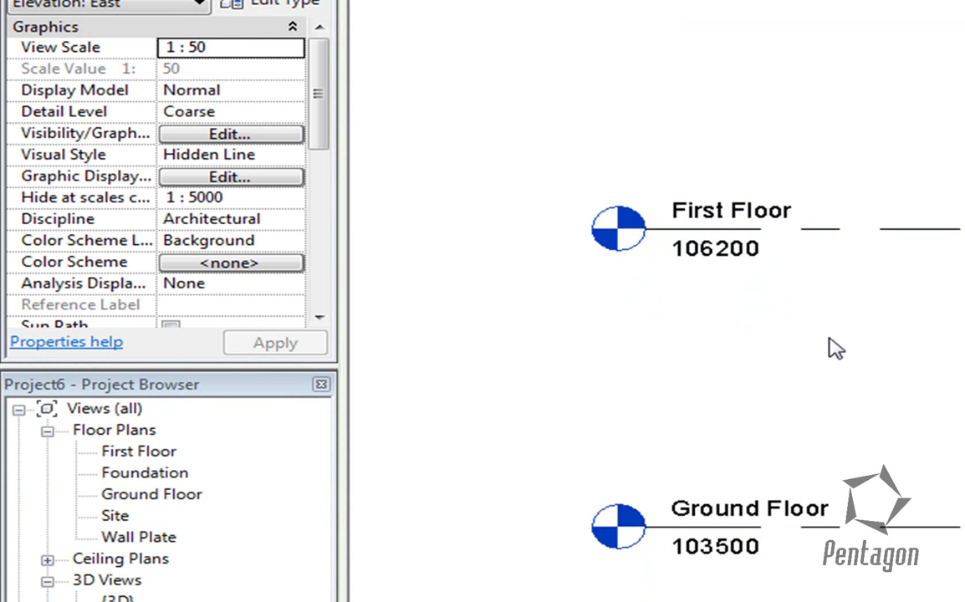
scroll(831, 349, down, 3)
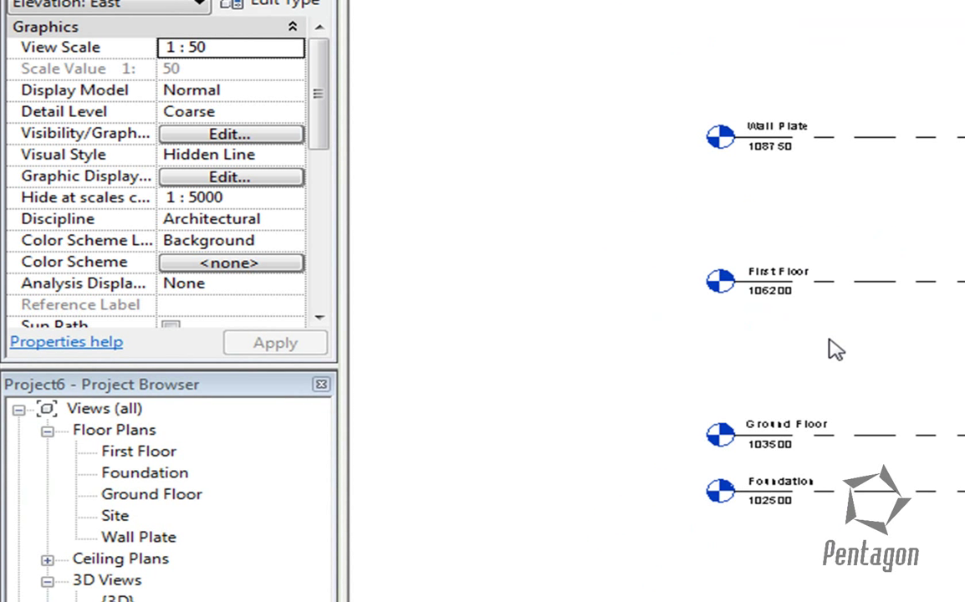